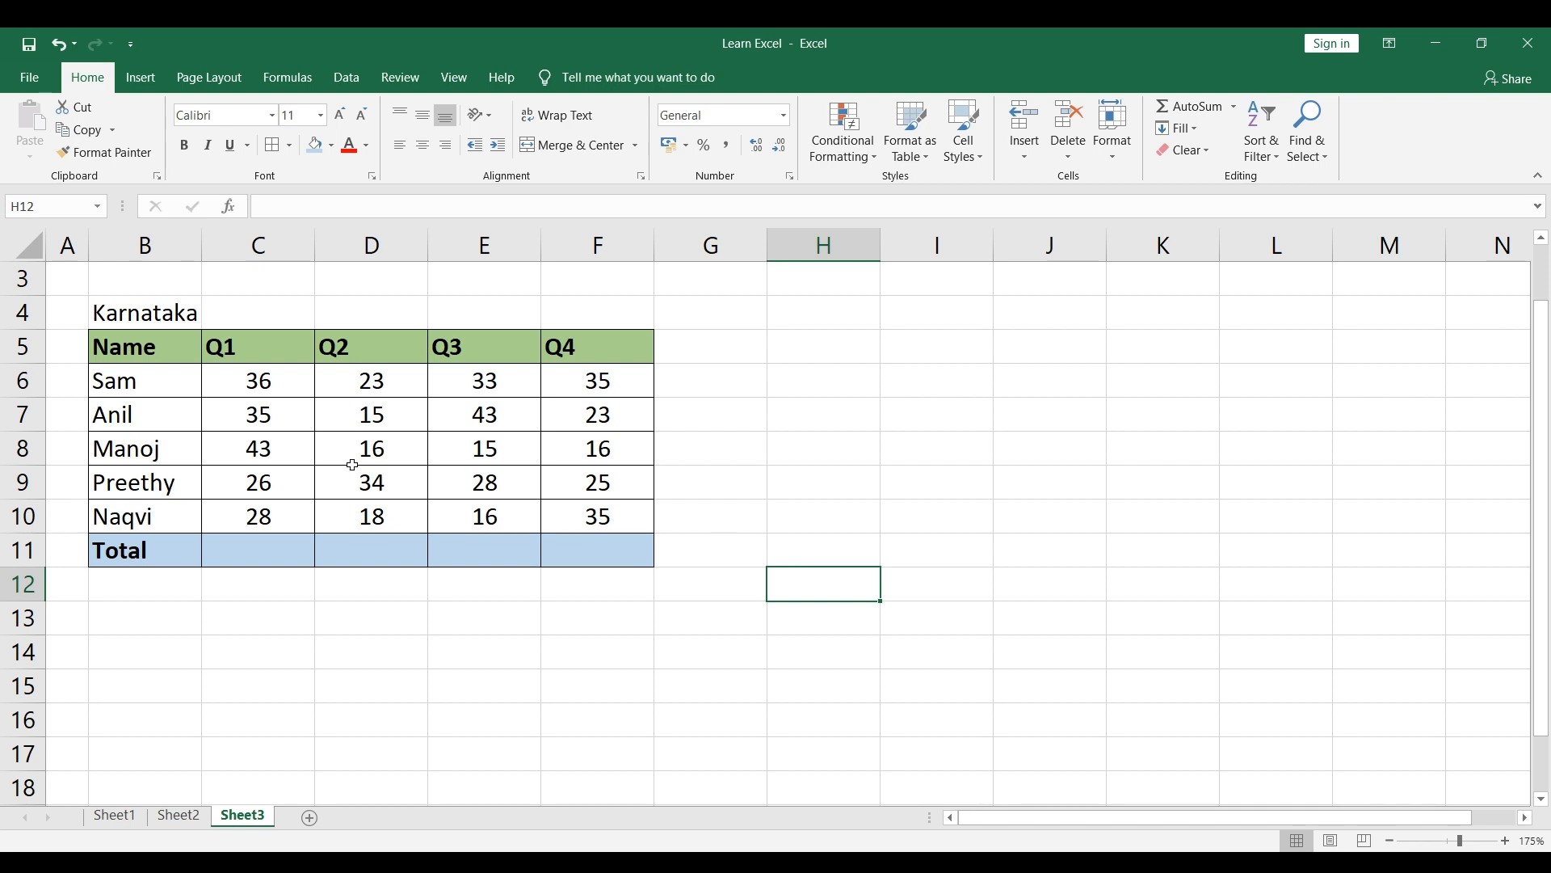
Step: Center the Q1 to Q4 header cells in C5:F5
drag(252, 346, 578, 345)
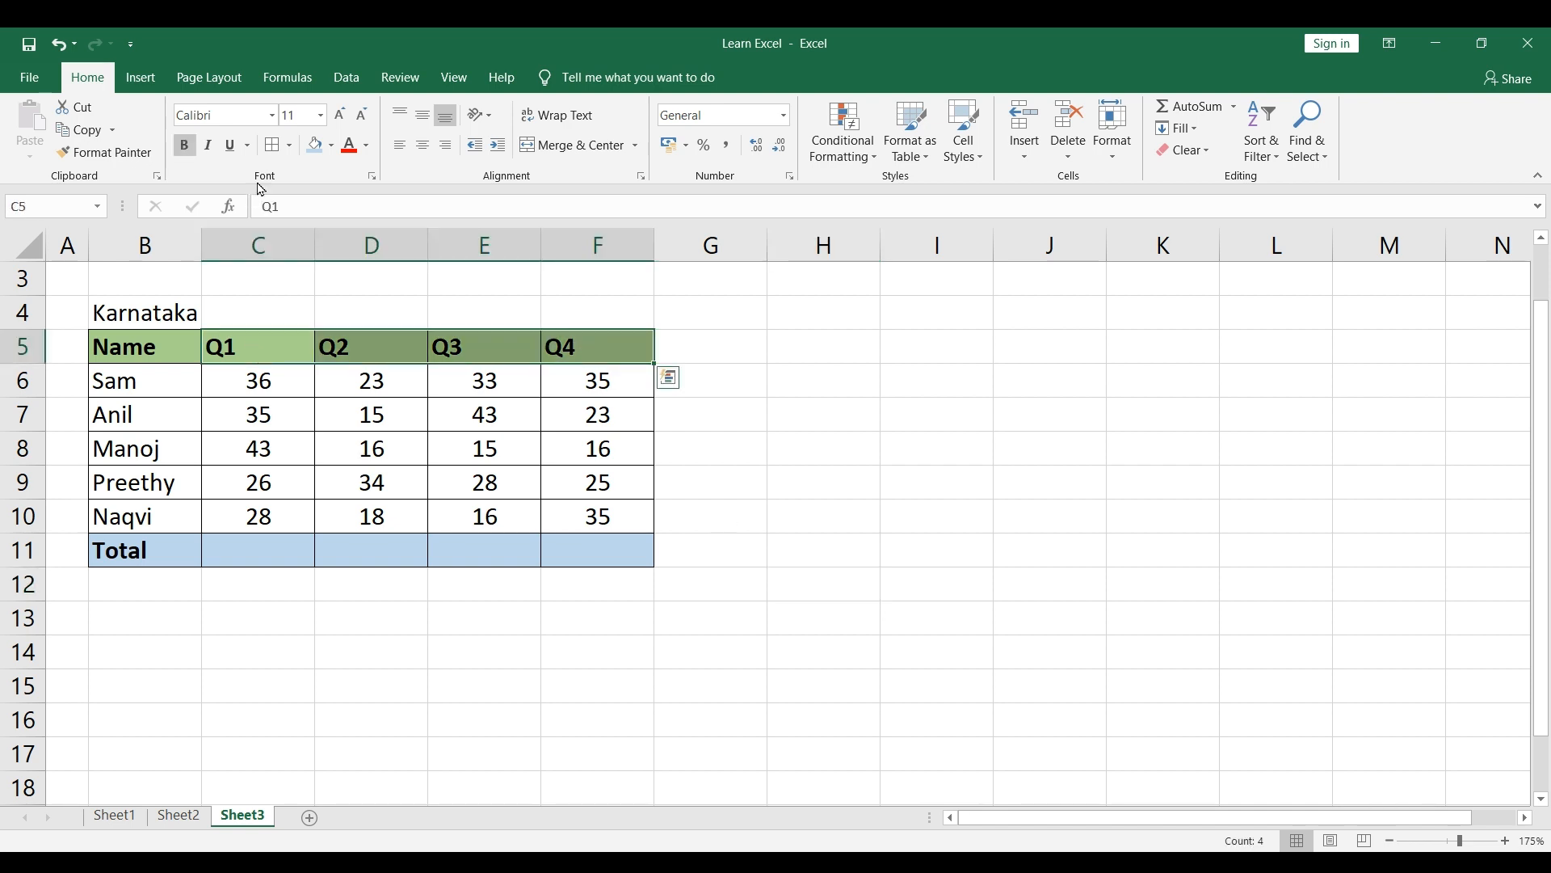
click(423, 146)
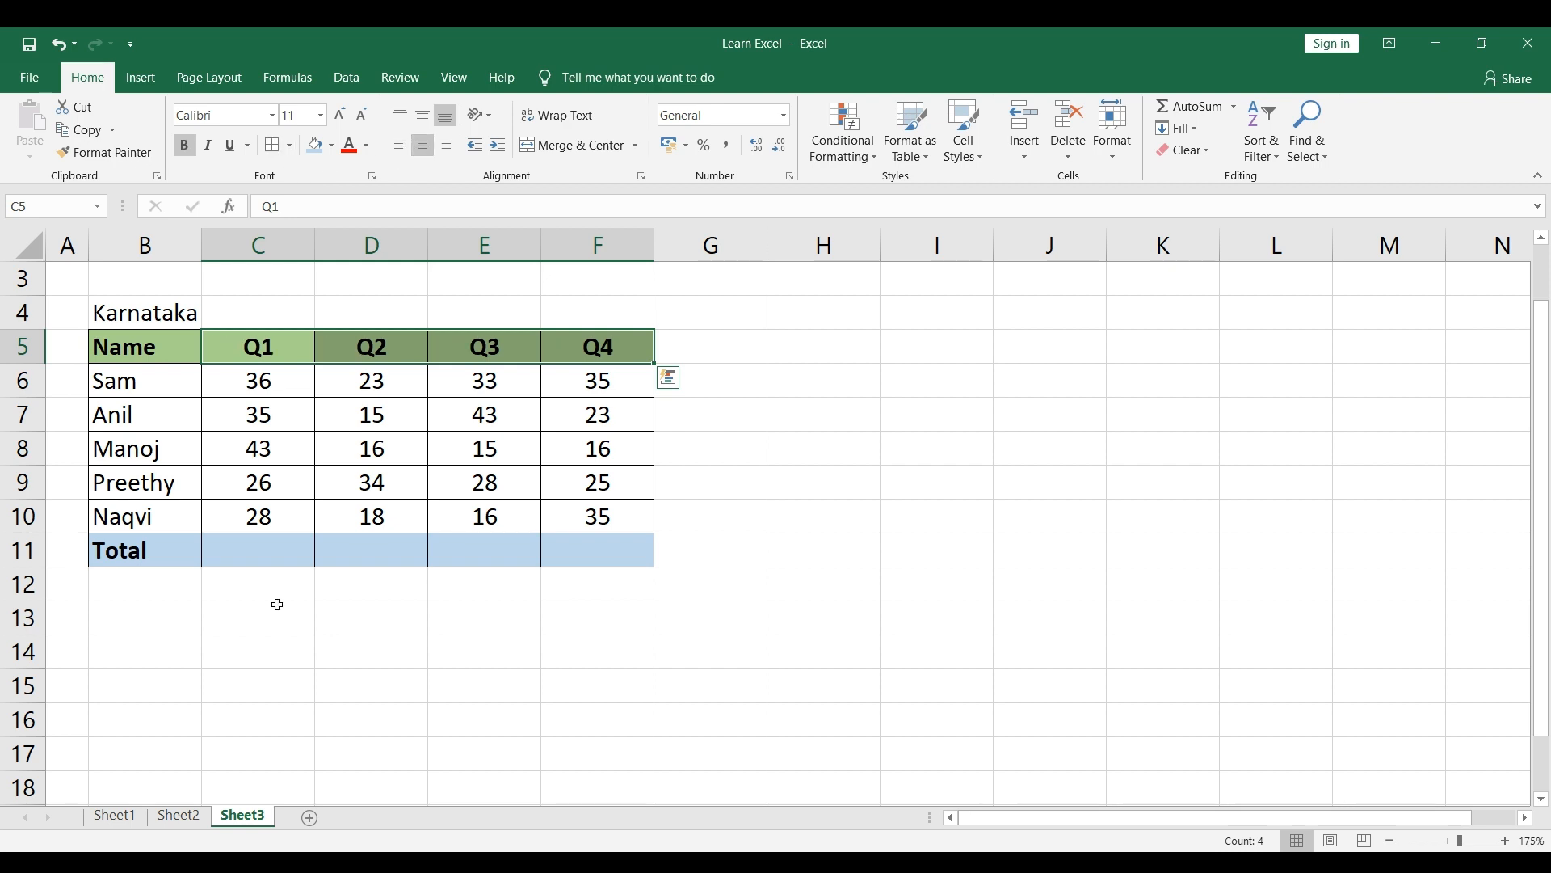
click(873, 513)
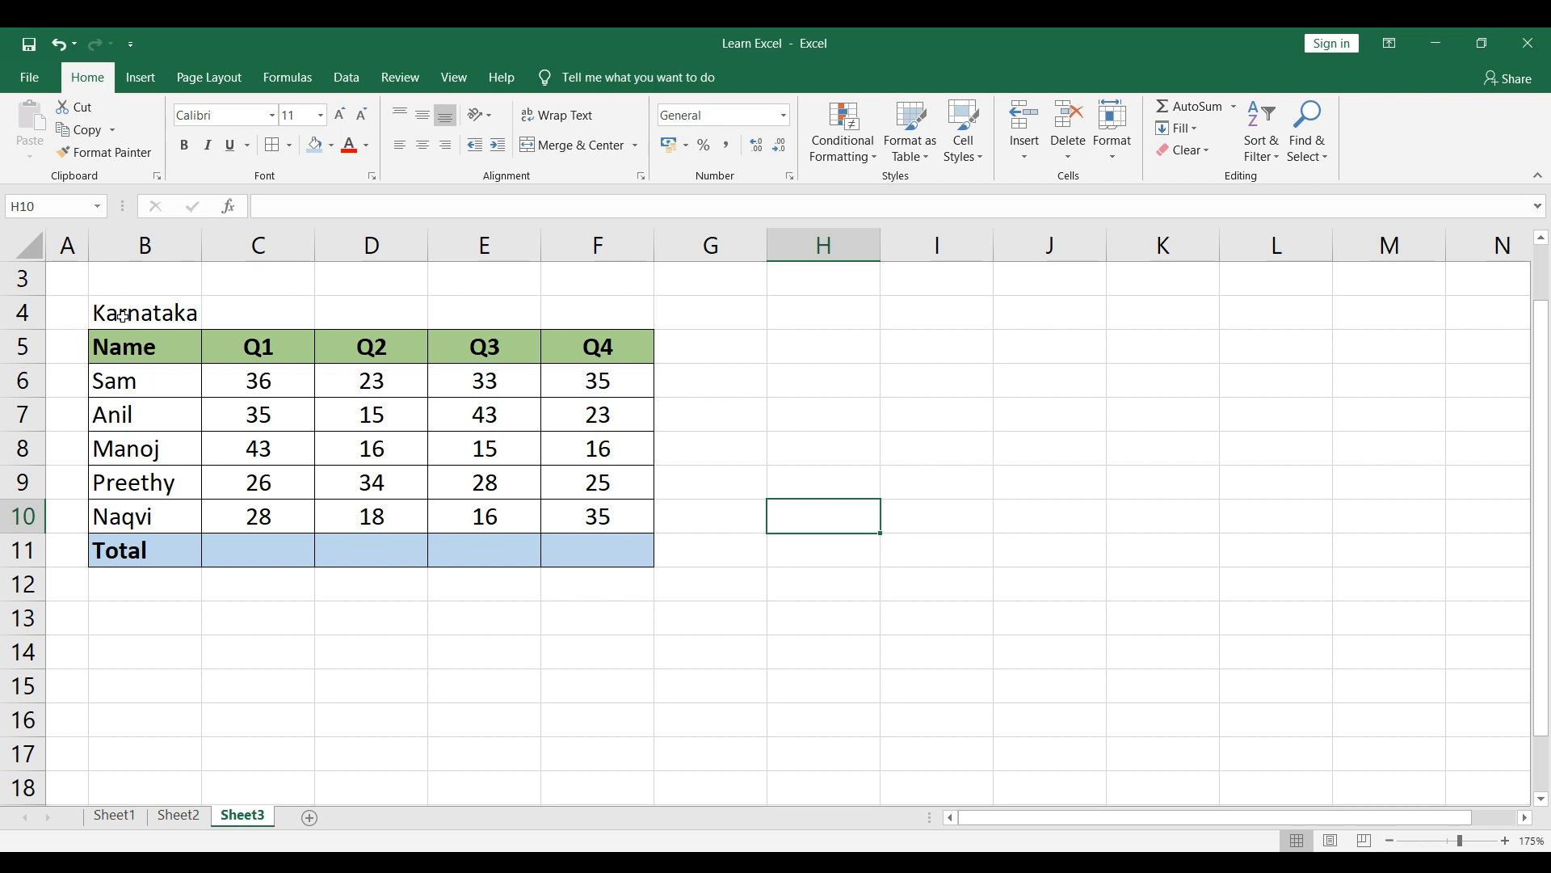
Step: Examine the Karnataka table's headers, the name list and the quarterly figures by column
click(134, 353)
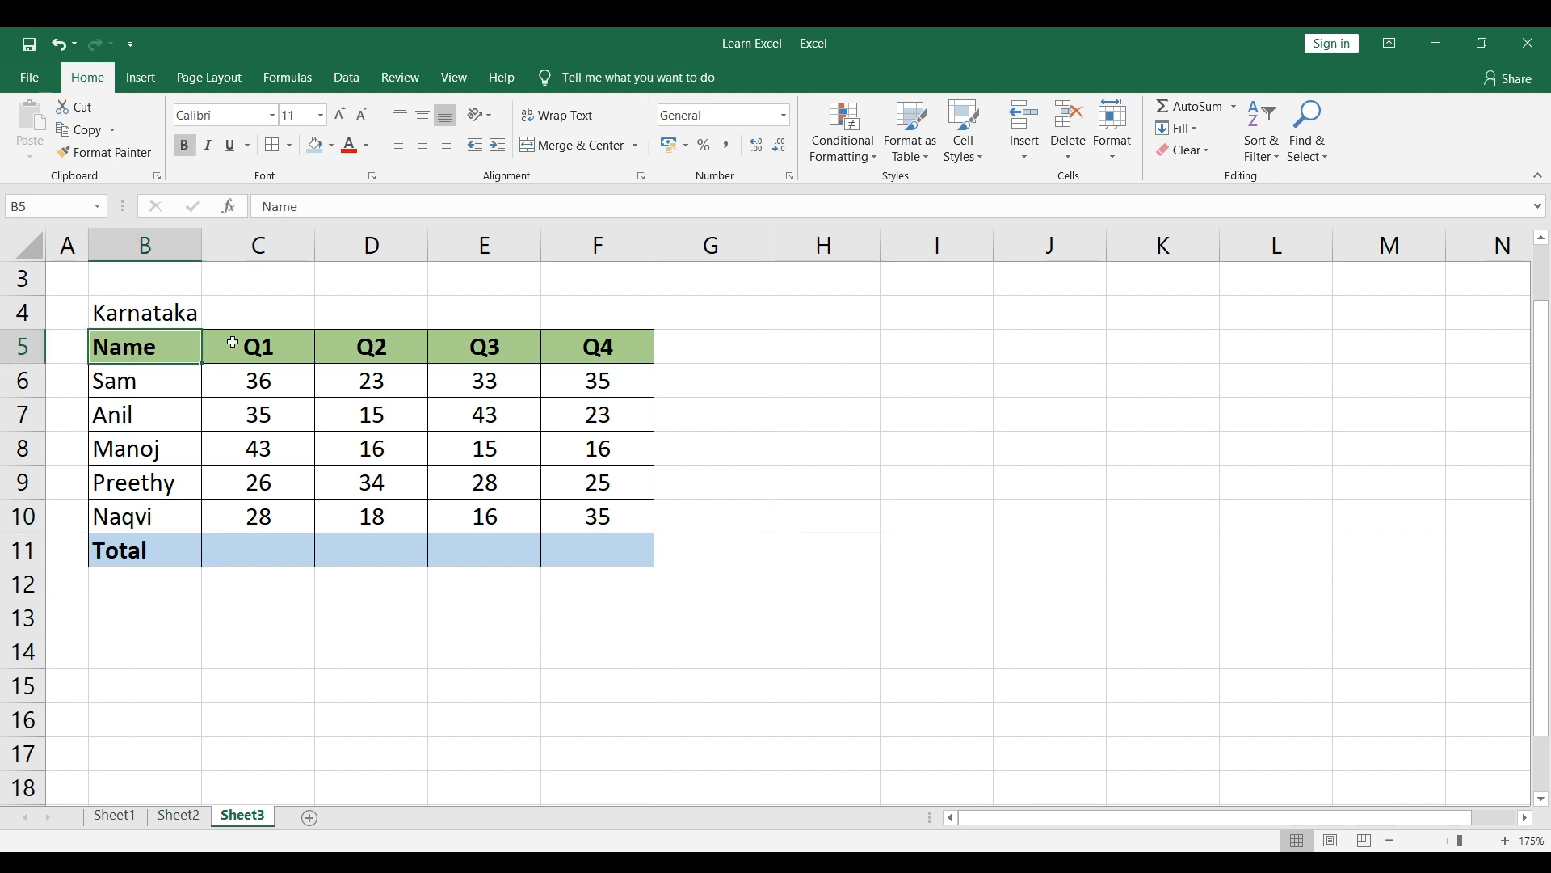
click(233, 342)
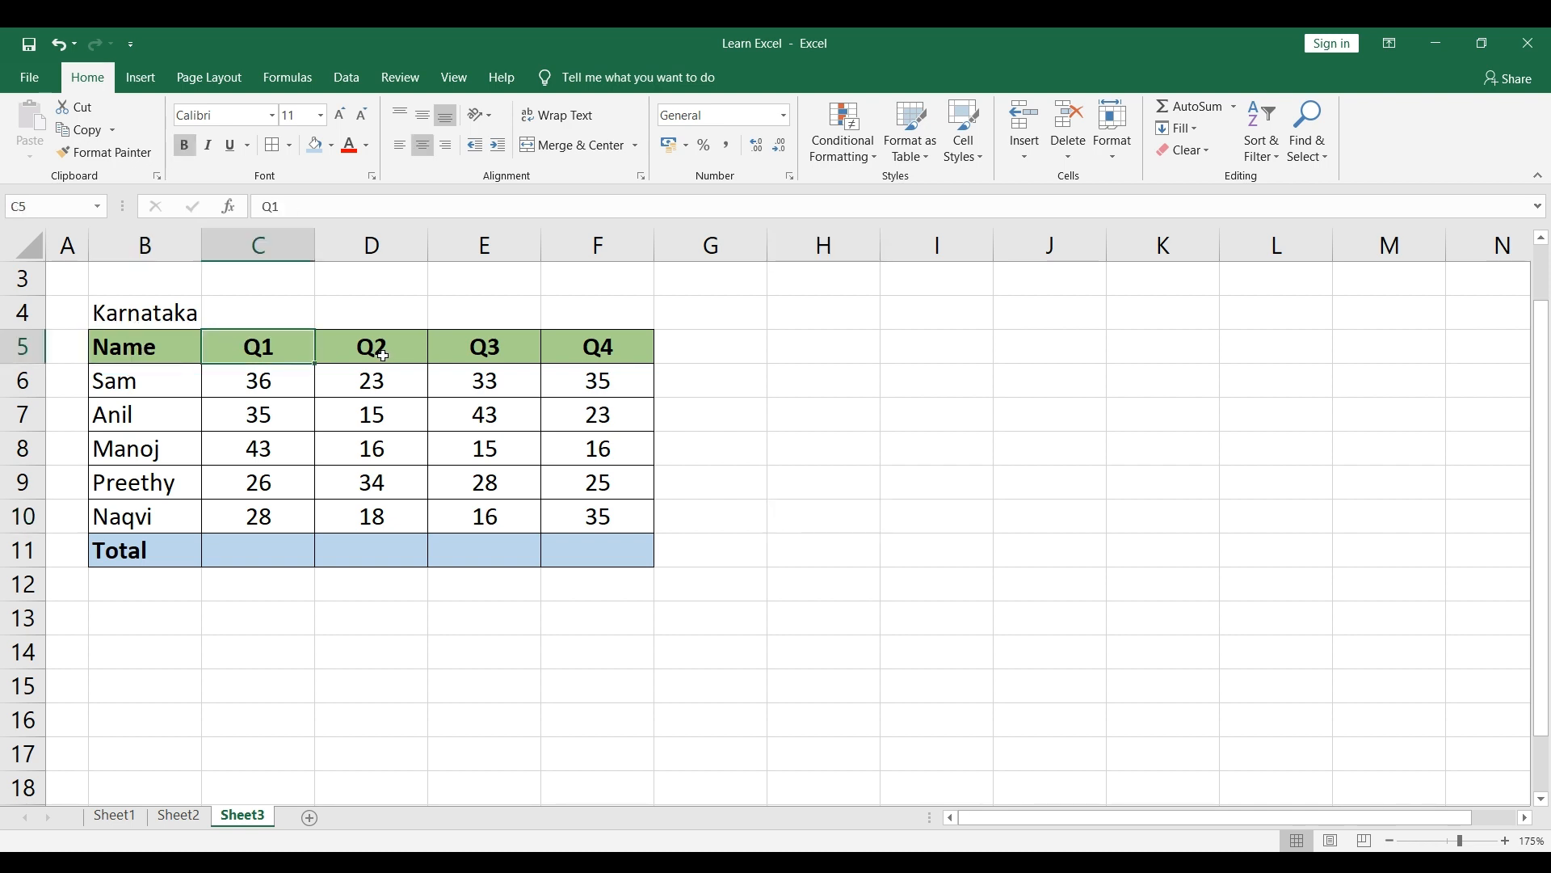
drag(275, 381, 272, 502)
drag(380, 383, 383, 517)
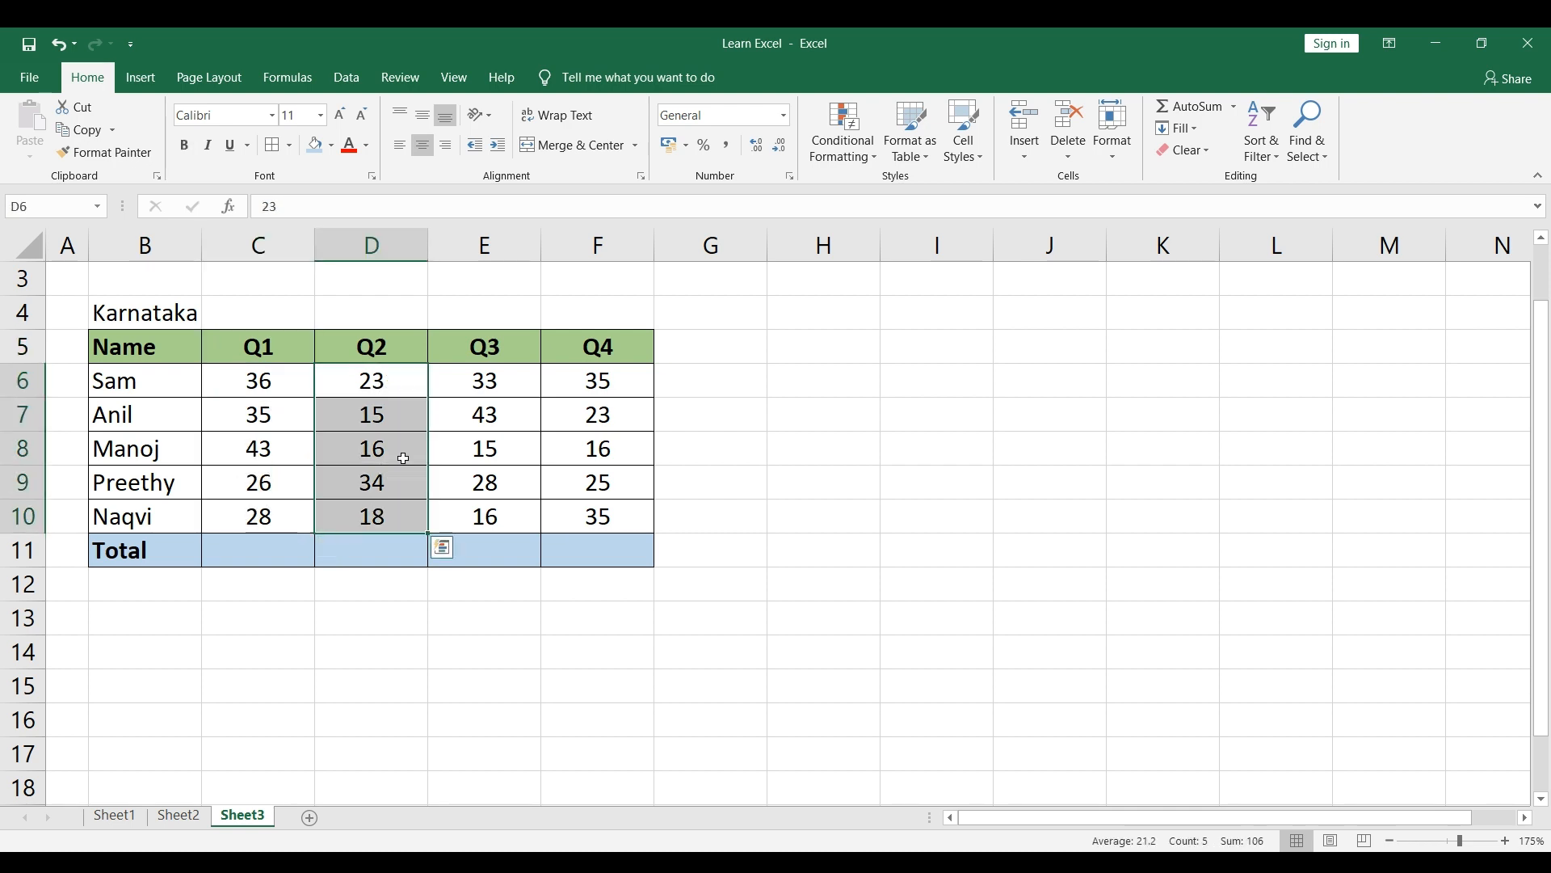
drag(485, 388, 484, 517)
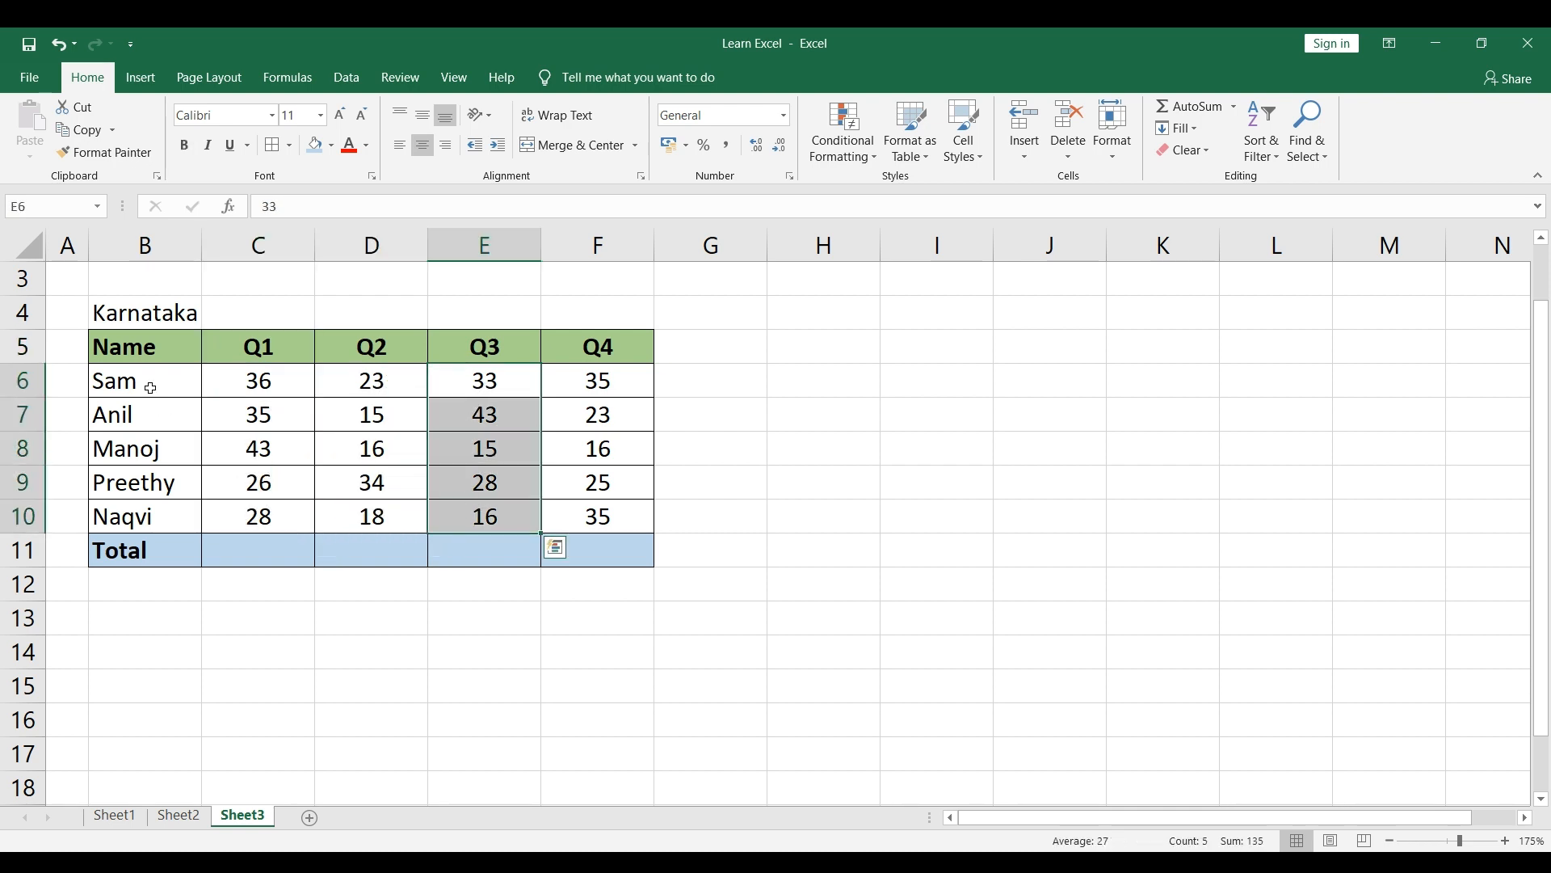
drag(150, 388, 154, 517)
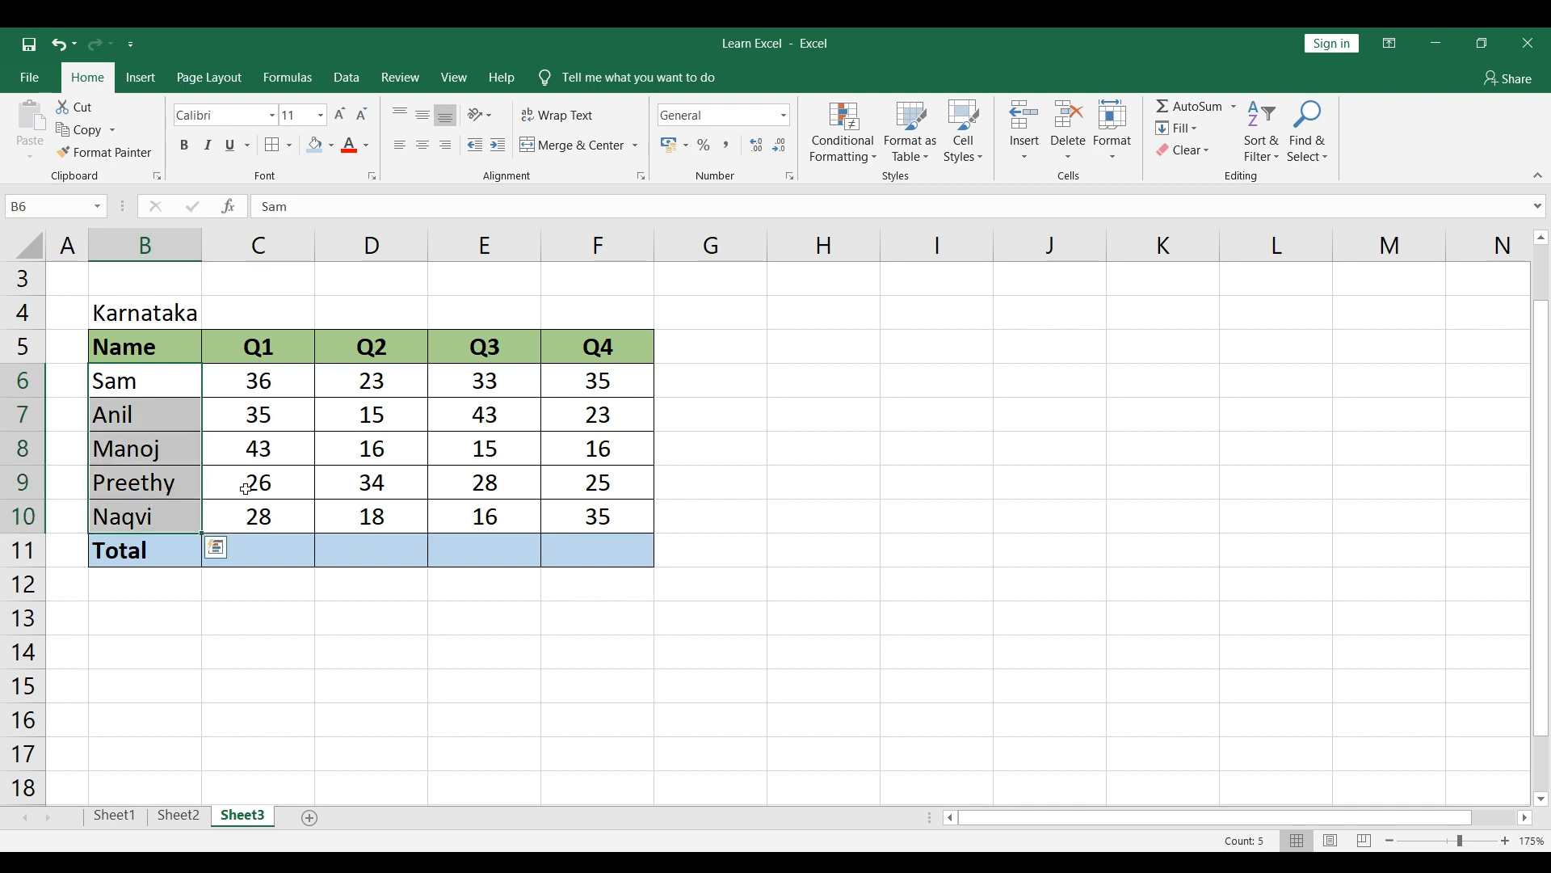
click(240, 386)
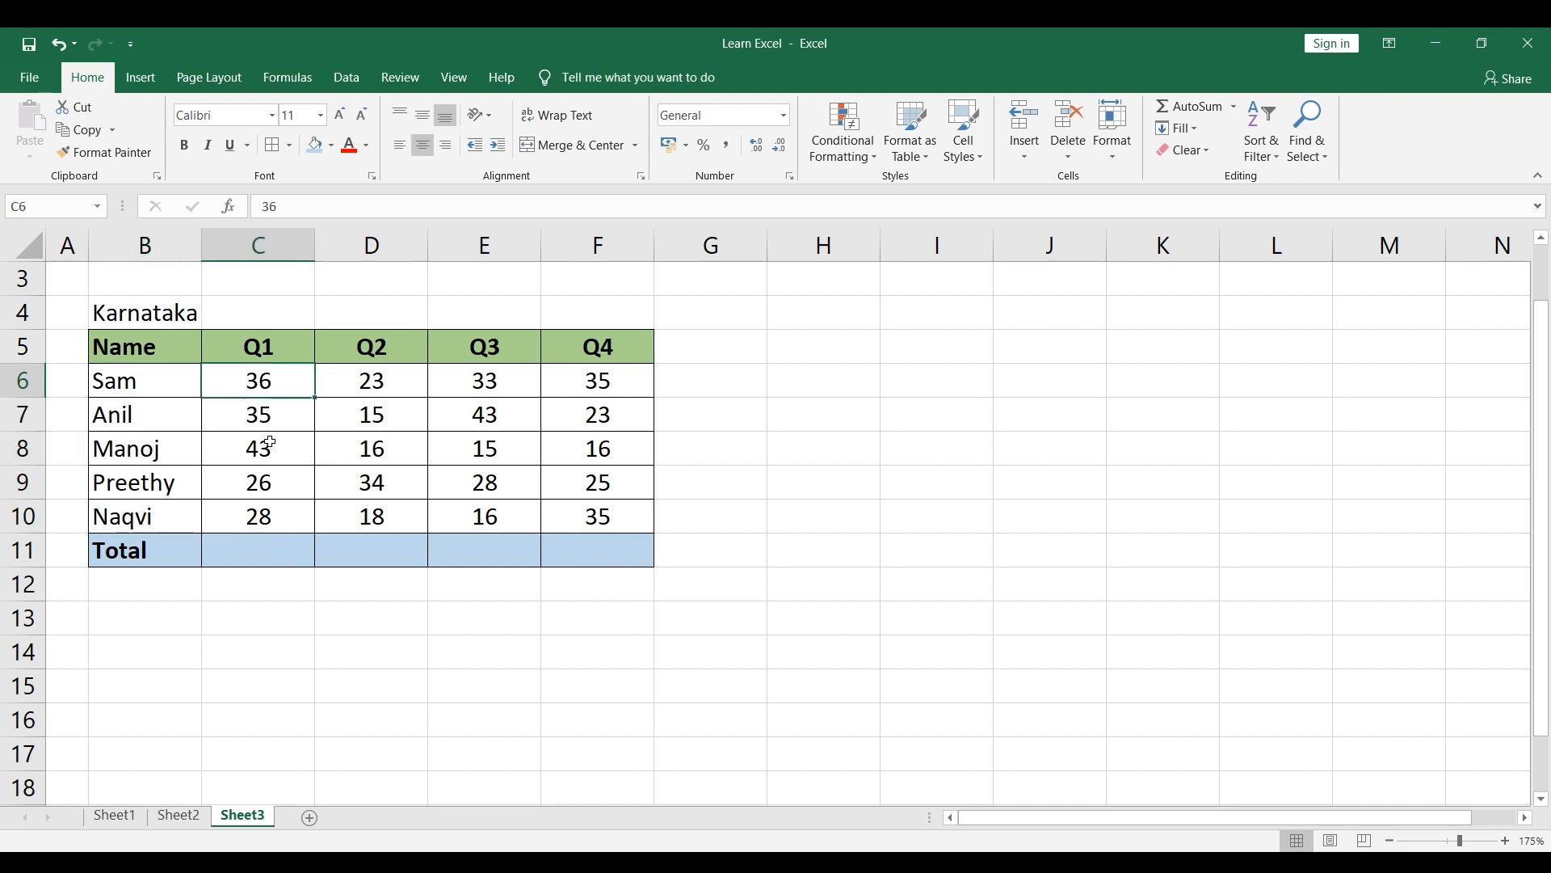
click(236, 344)
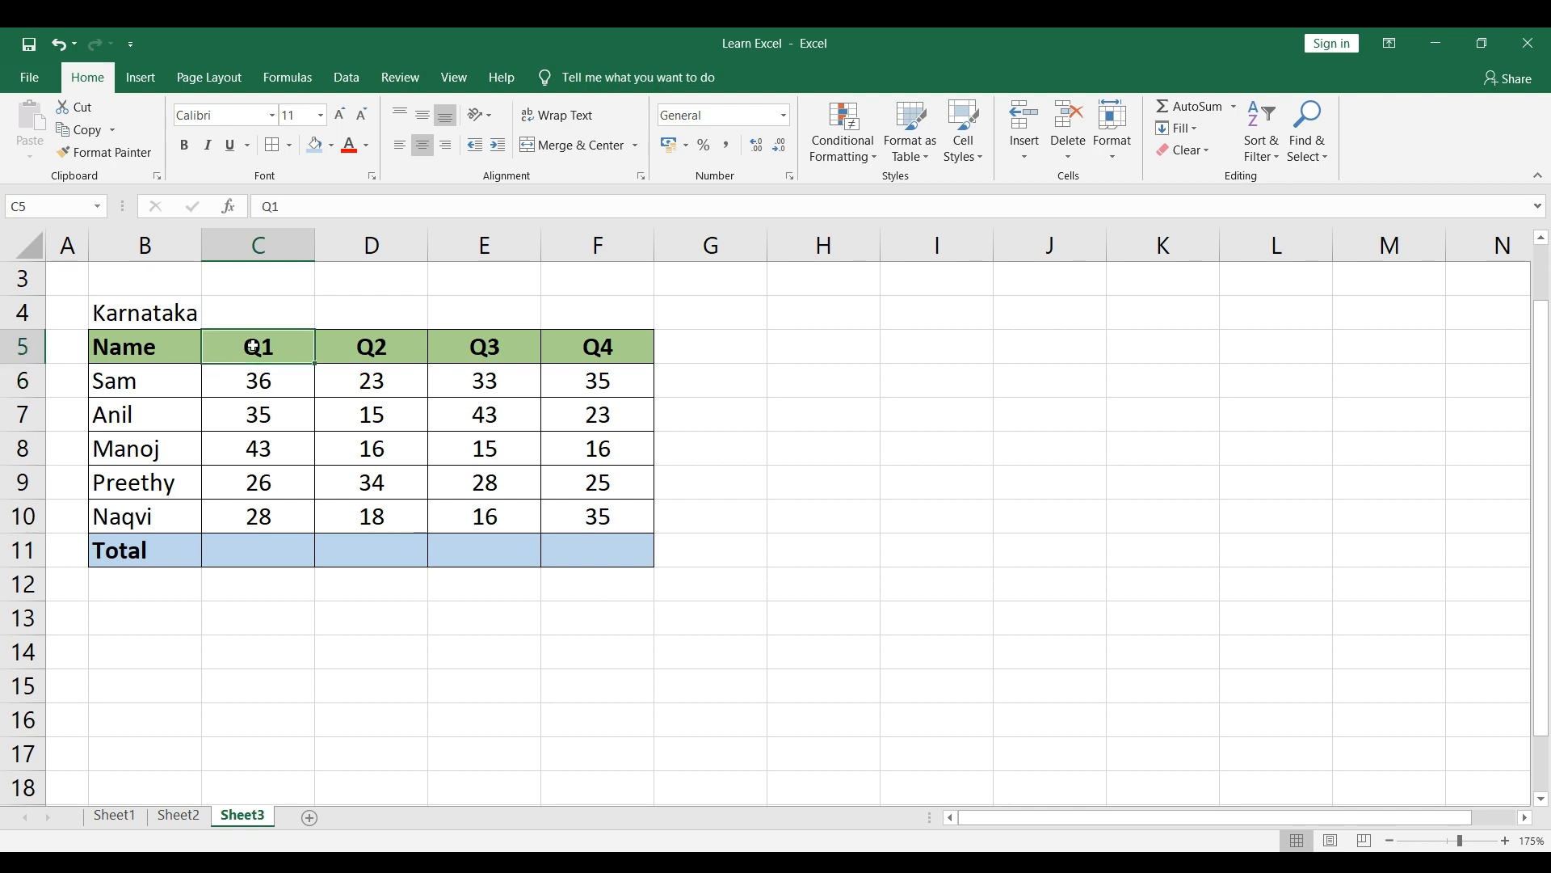
Step: Total the Q1 figures in cell C11 with the formula =SUM(C6:C10) and inspect the resulting cell
click(271, 550)
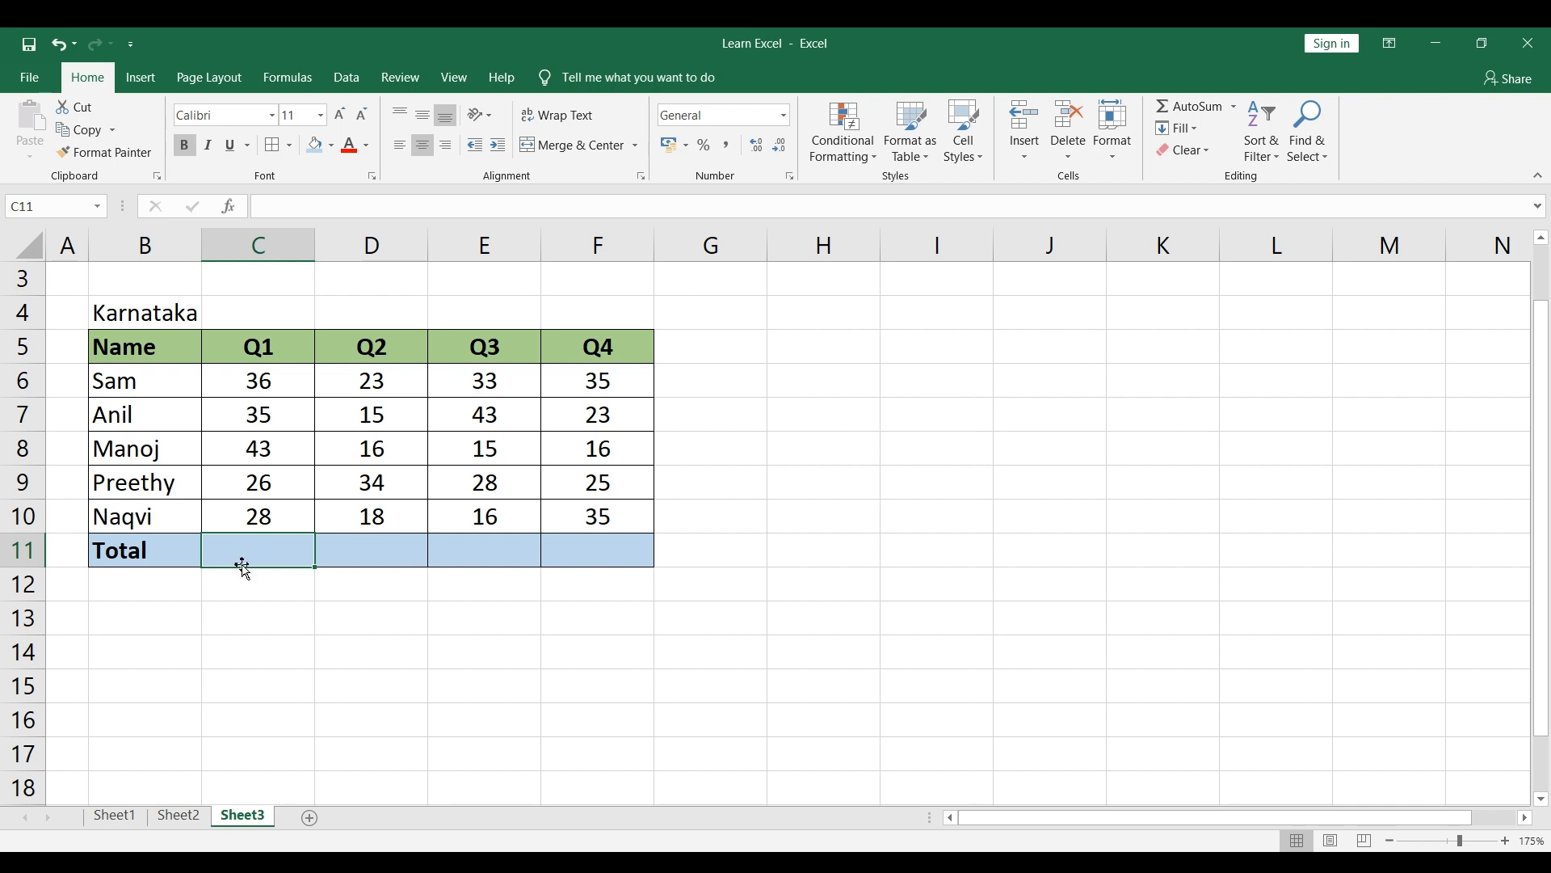
double_click(243, 560)
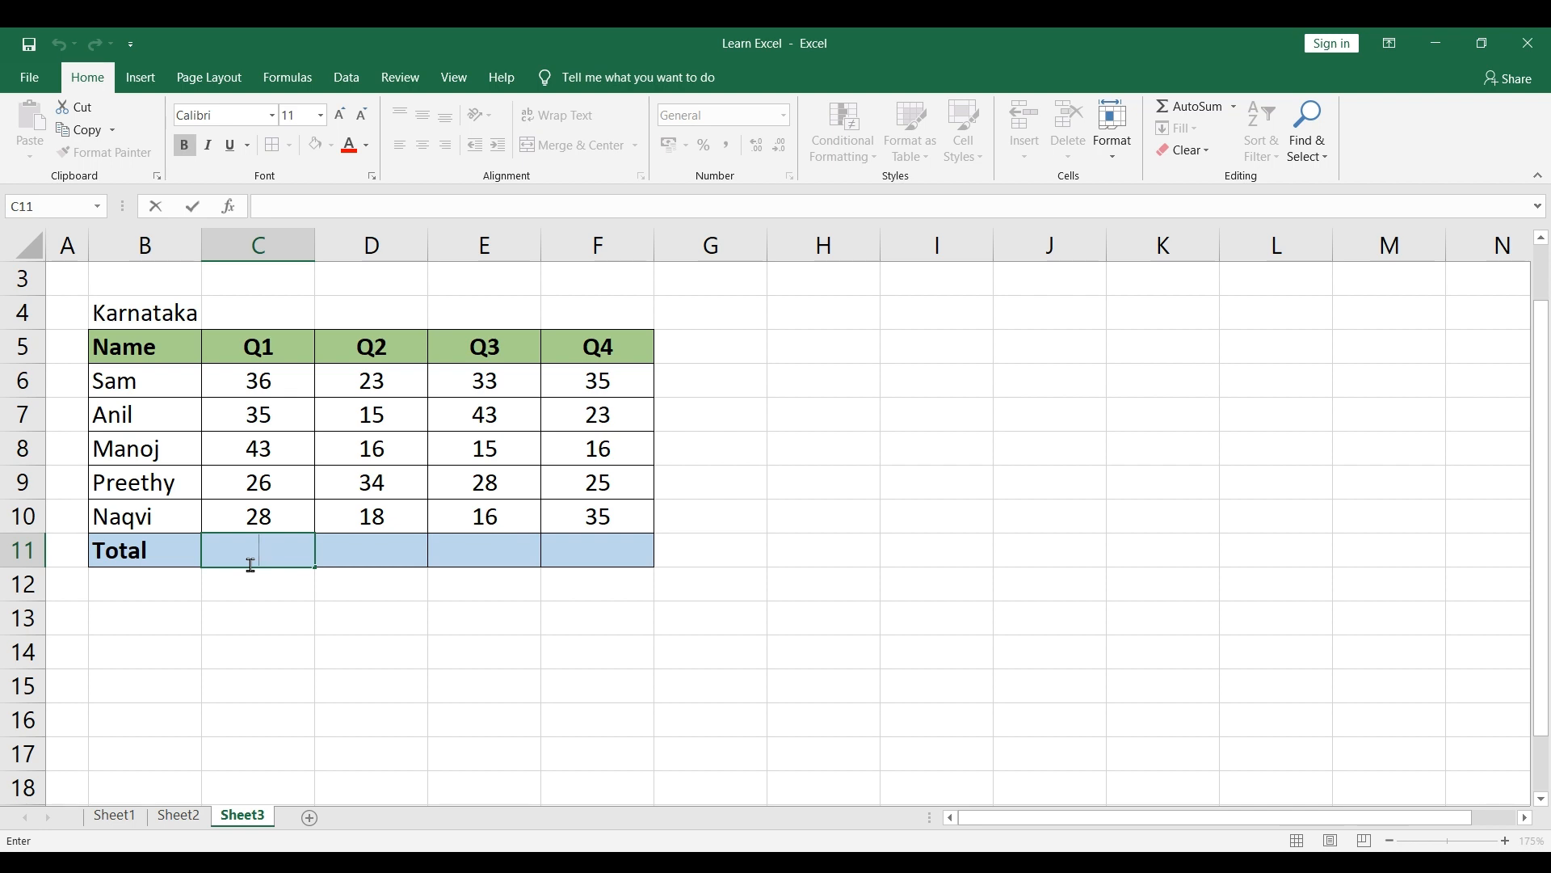
text(=sun)
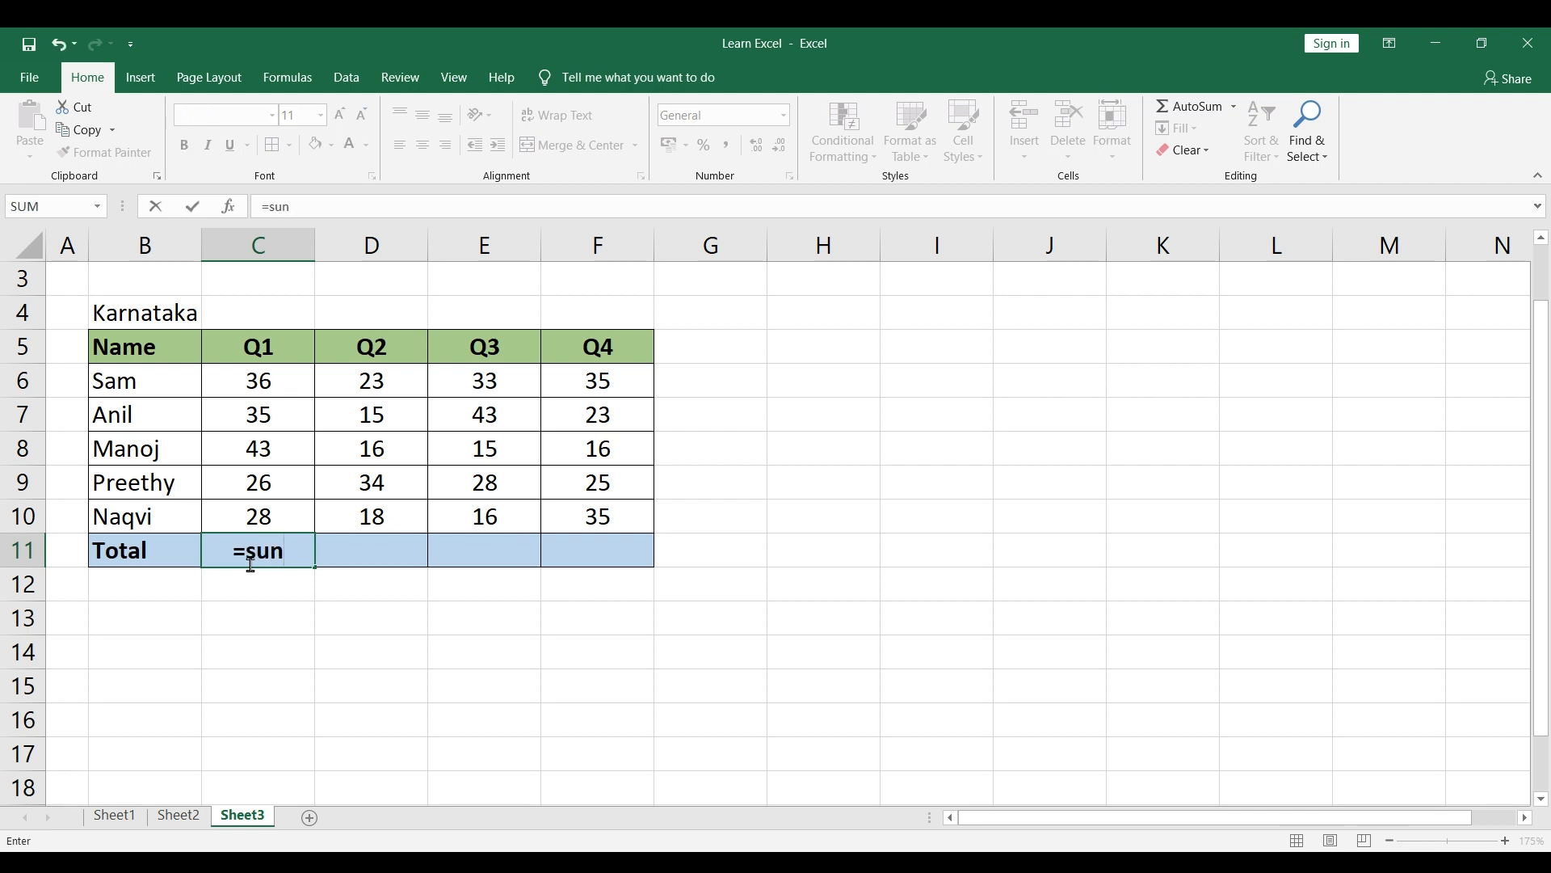
key(BackSpace)
text(m()
drag(268, 381, 271, 508)
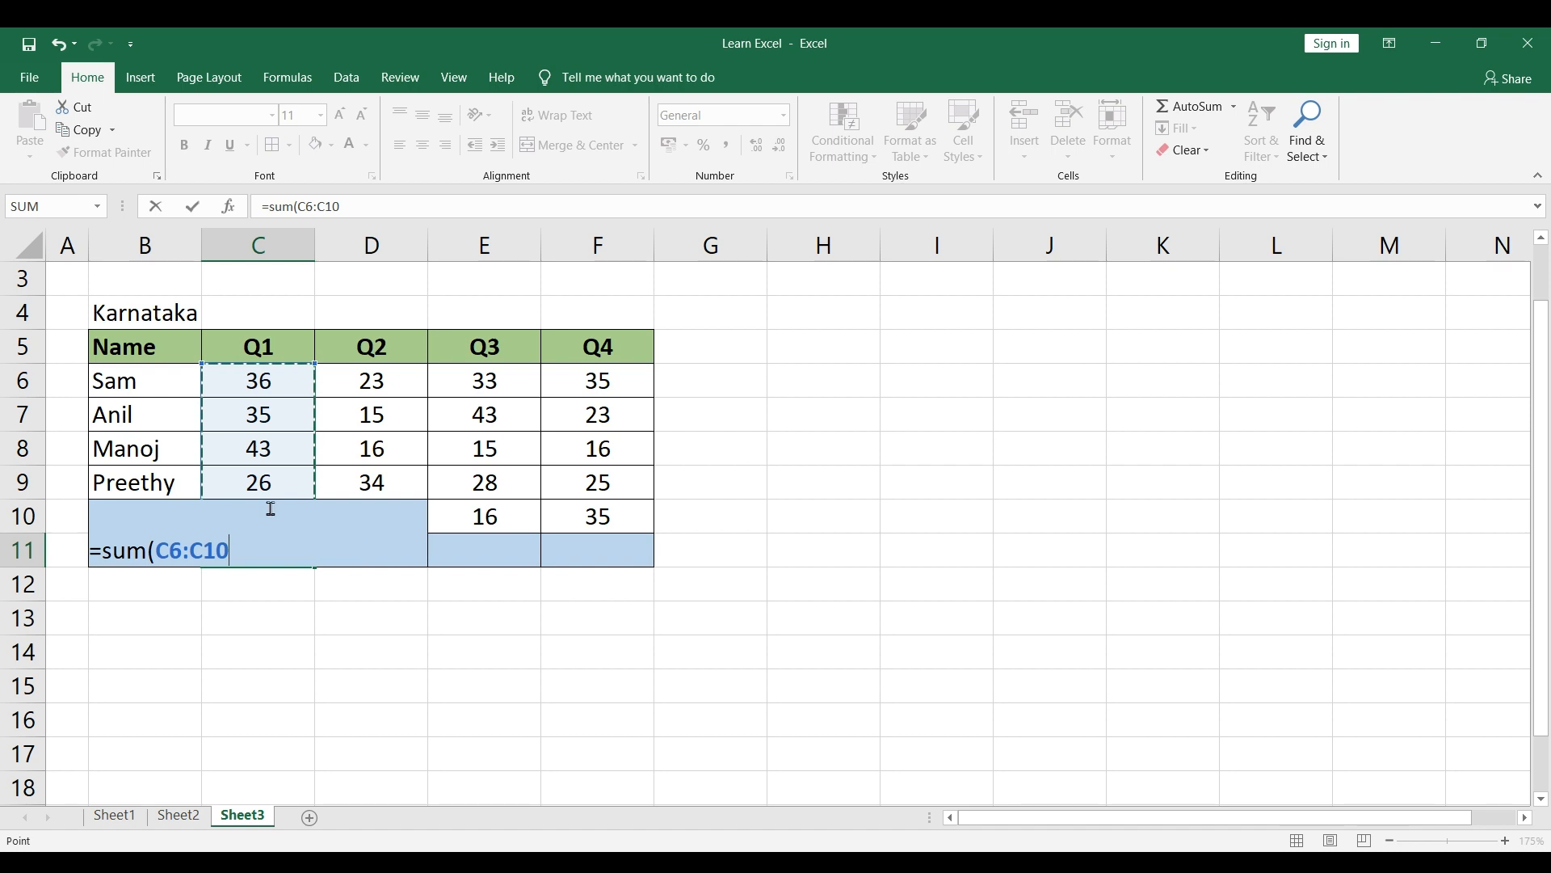
key(Return)
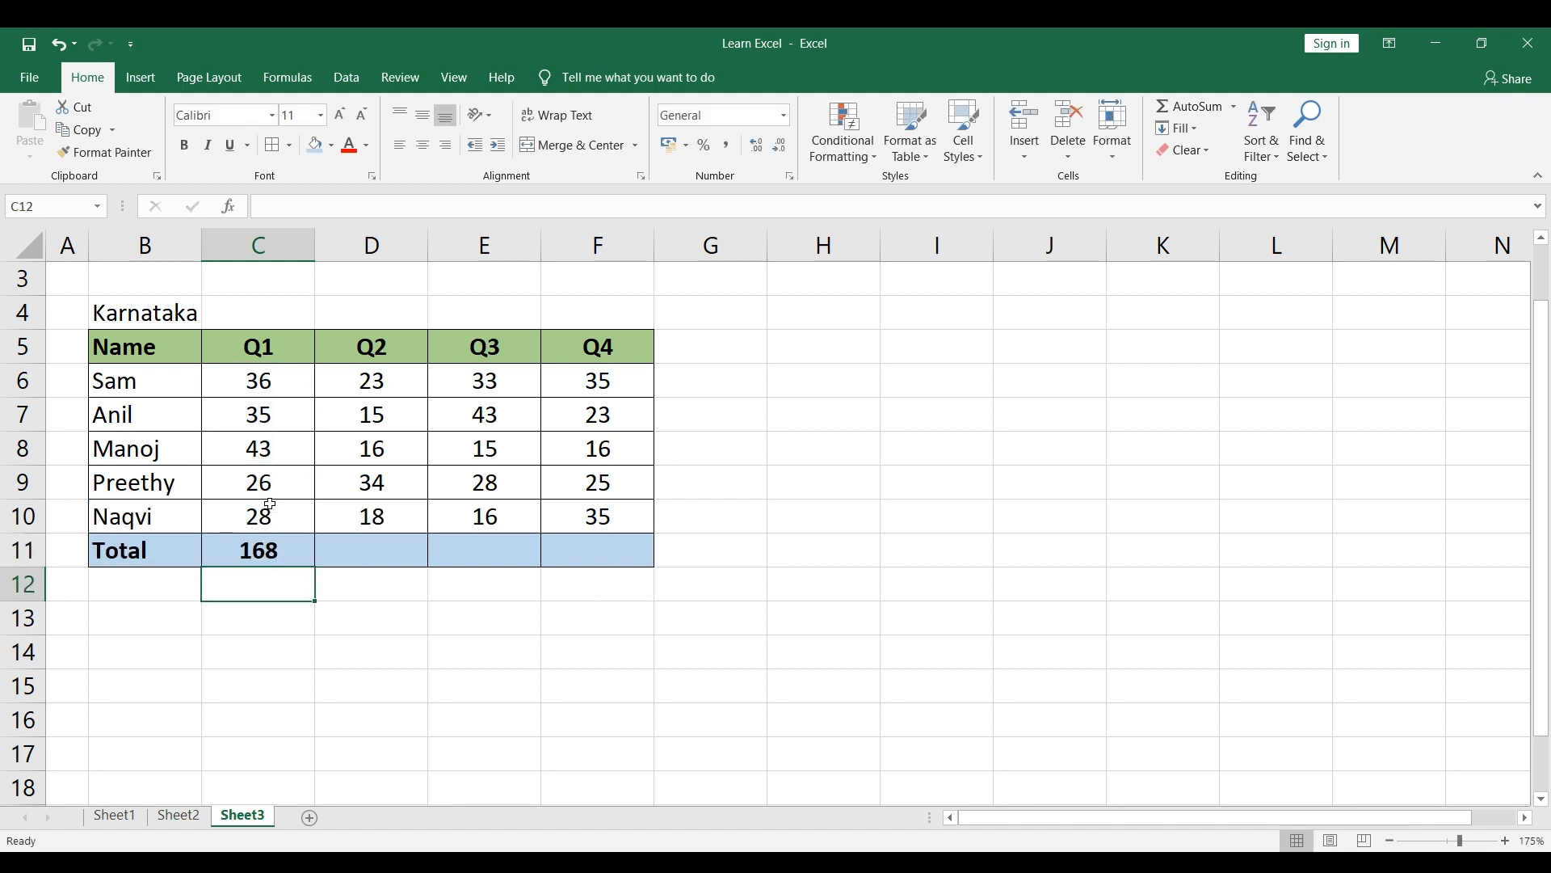
click(369, 653)
click(259, 551)
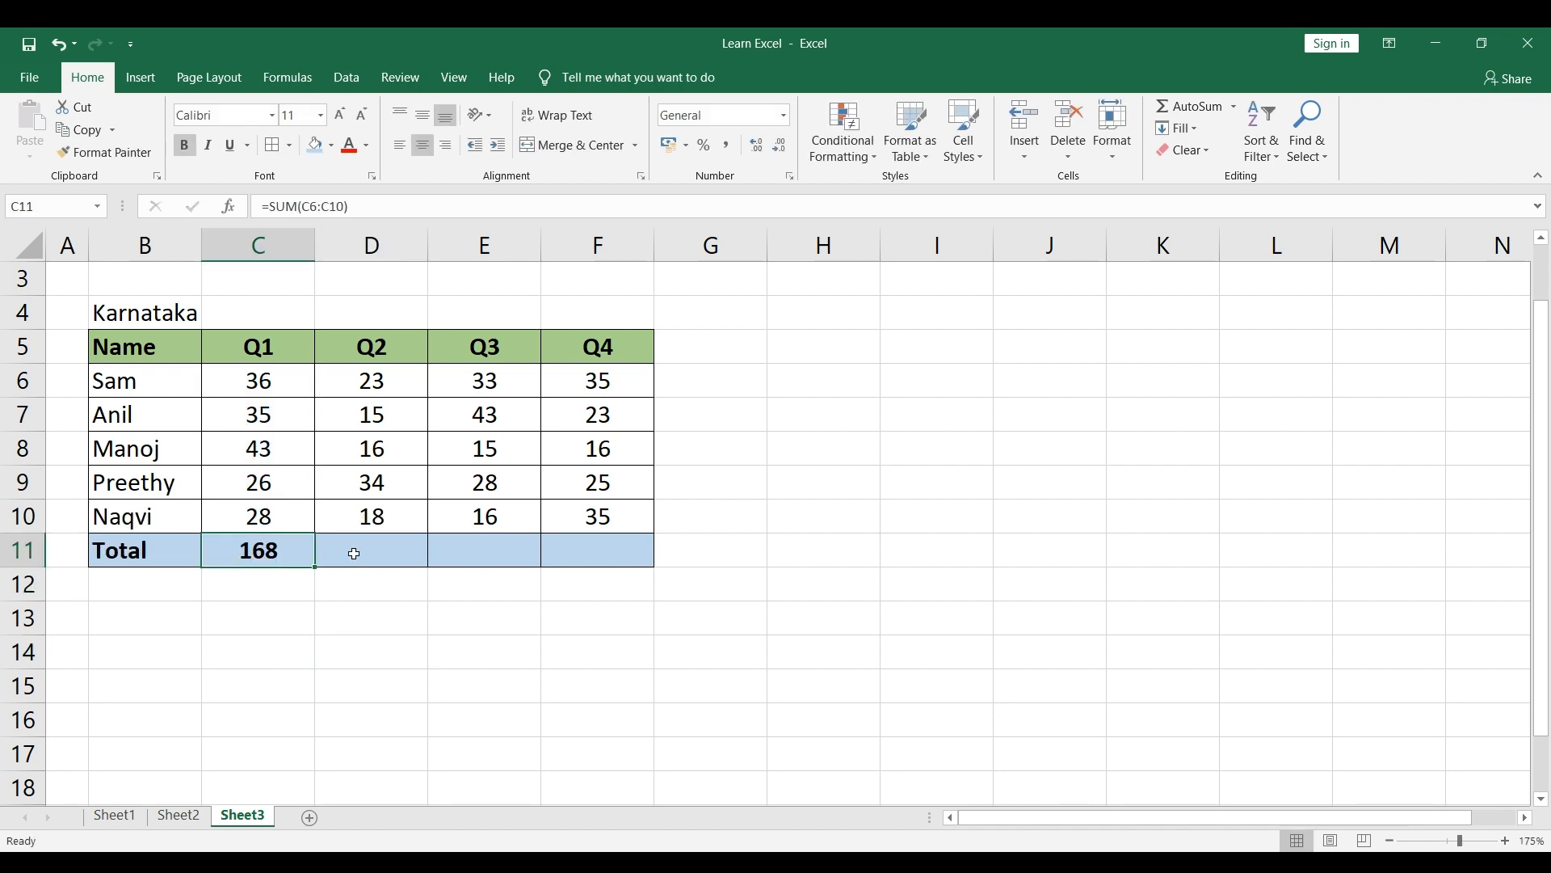
Step: Total the Q2 figures in cell D11 with the formula =sum(D6:D10)
click(354, 553)
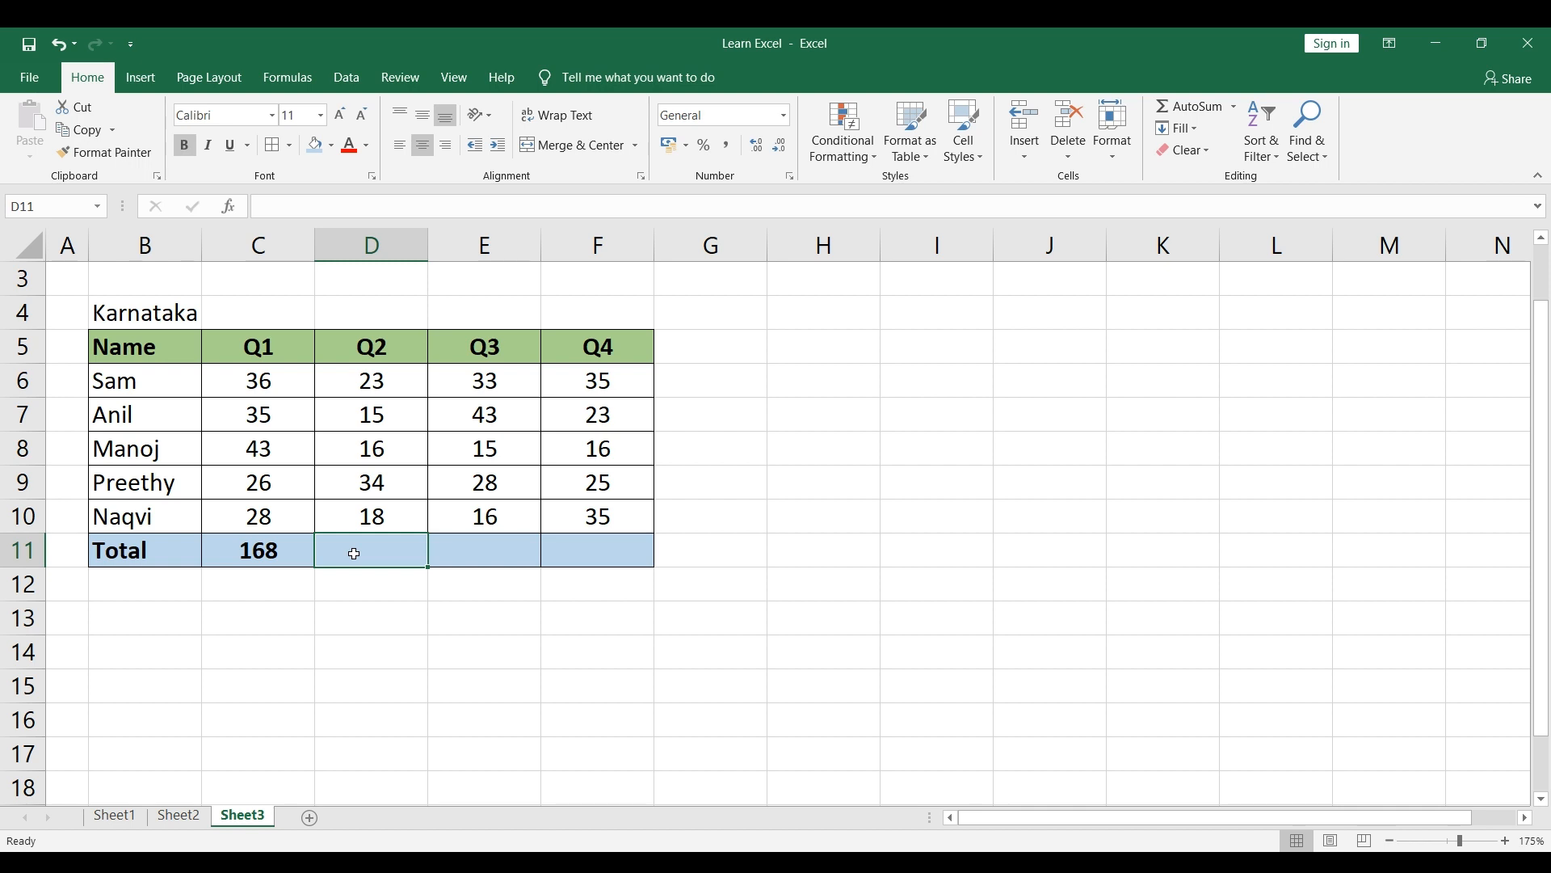
text(=su)
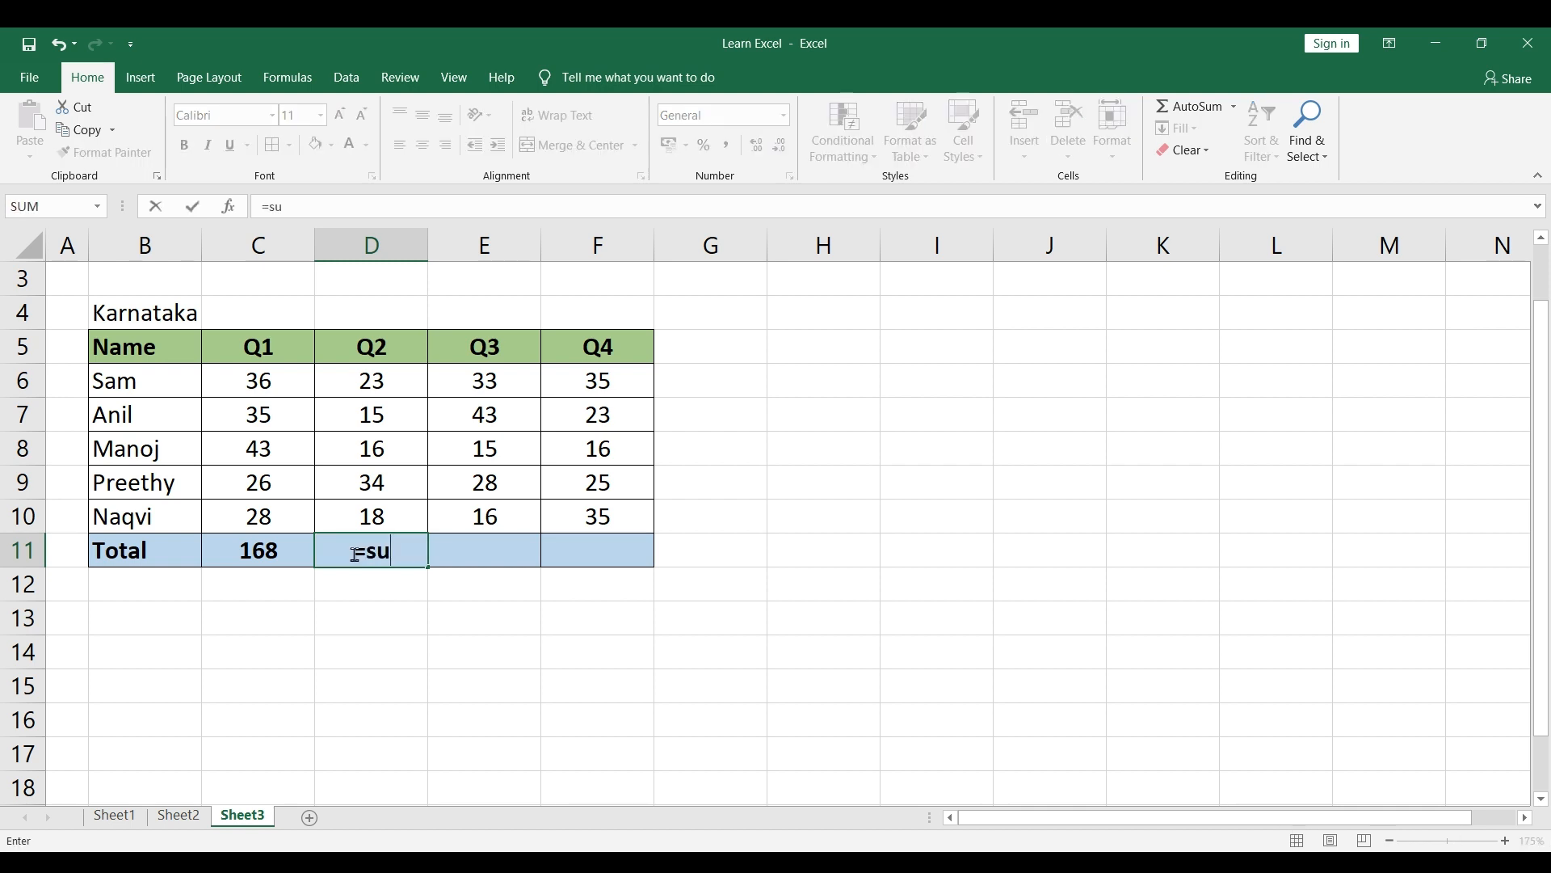
text(m()
drag(377, 381, 374, 507)
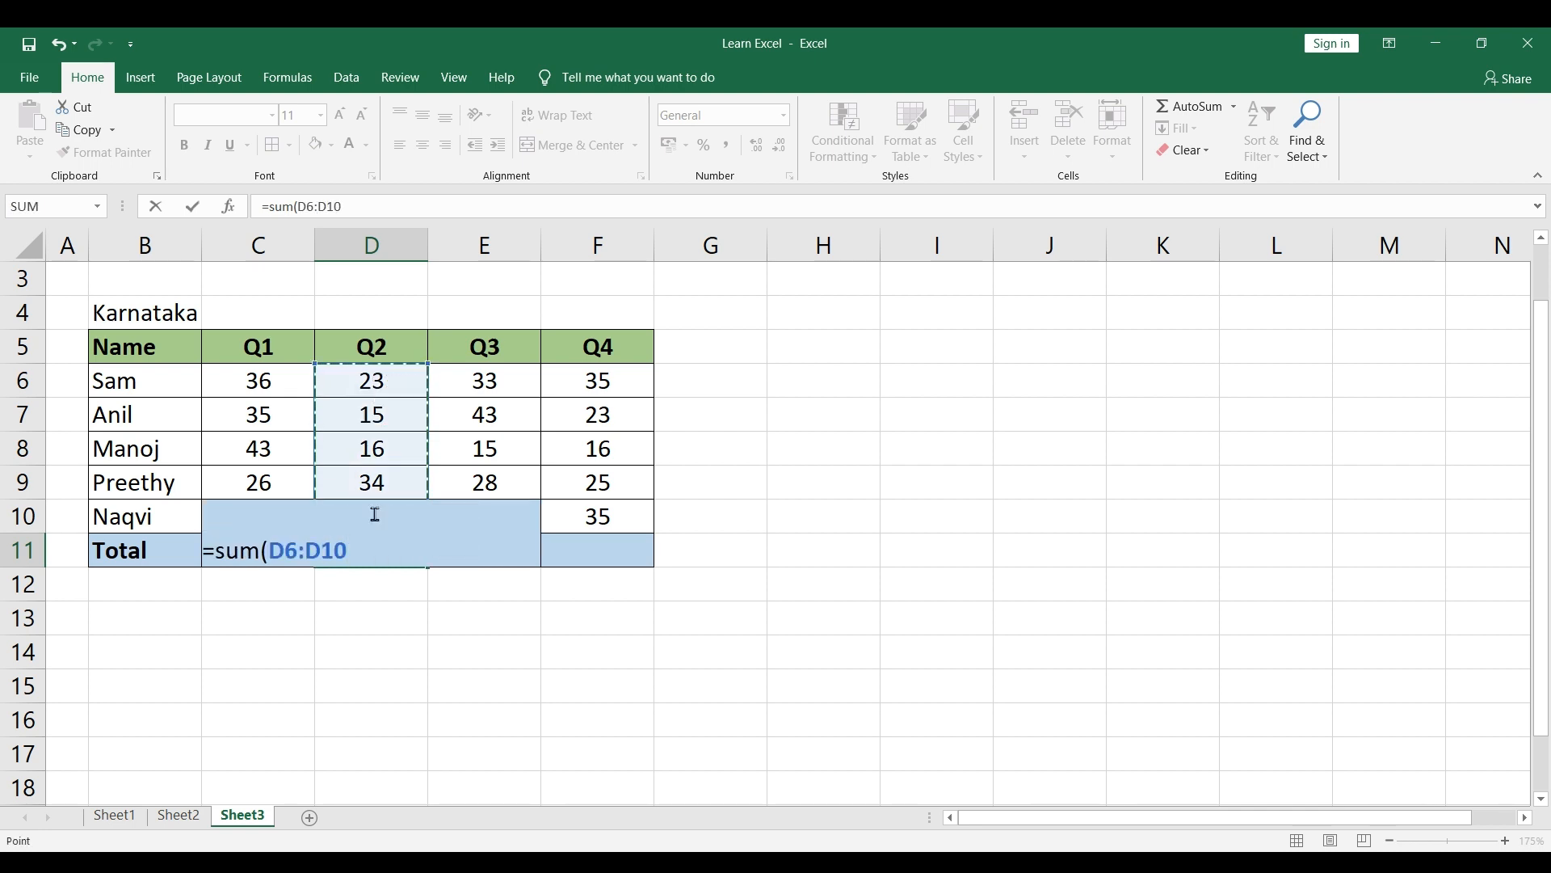
key(Return)
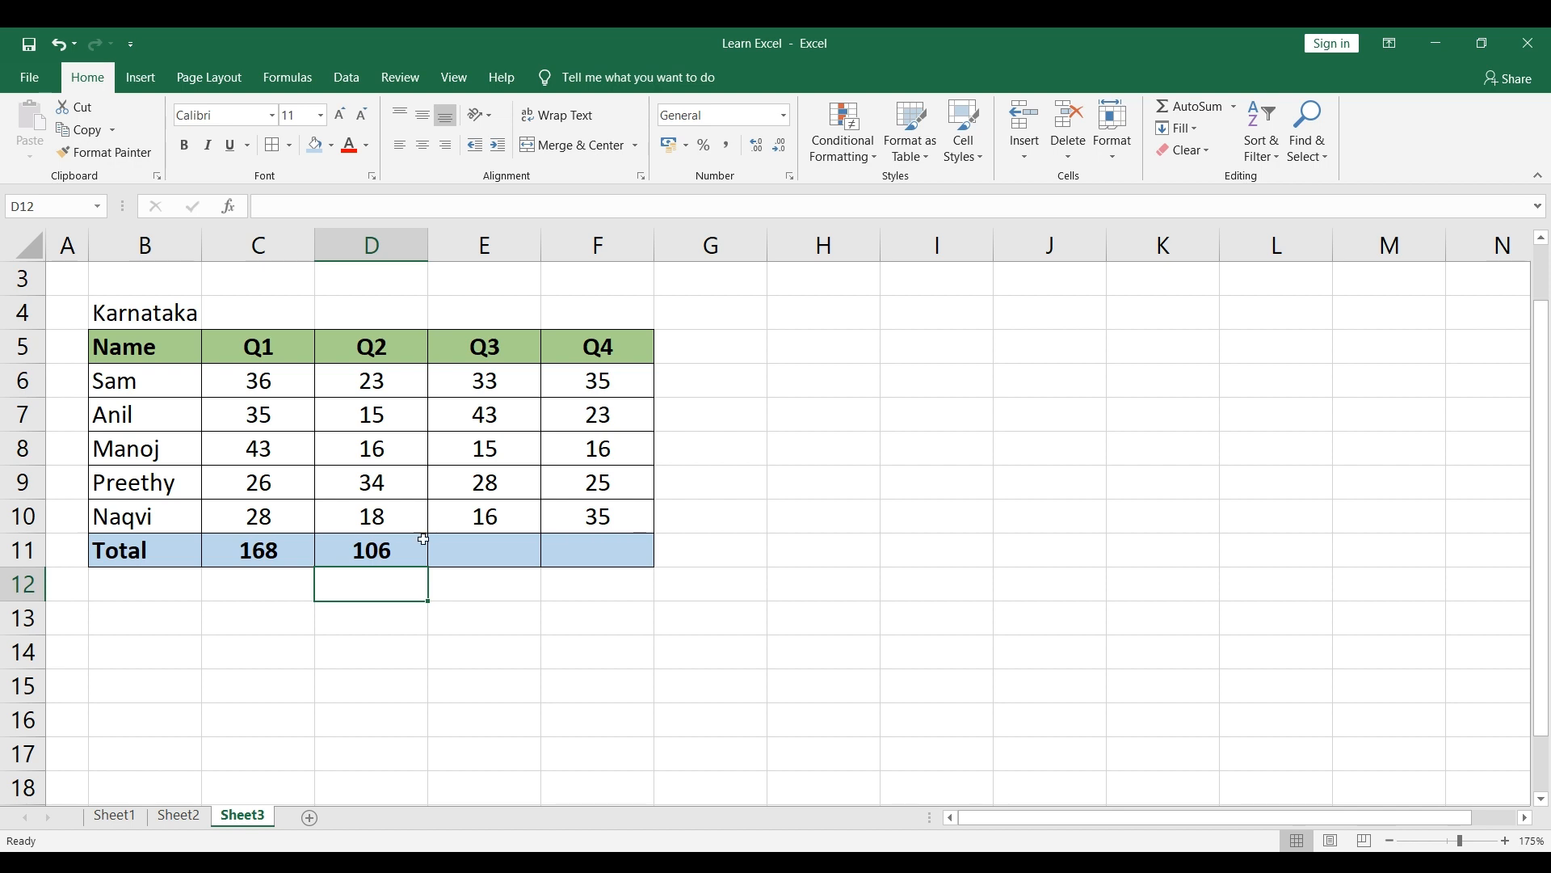
Step: Clear the Q1 and Q2 totals from cells C11:D11
click(261, 353)
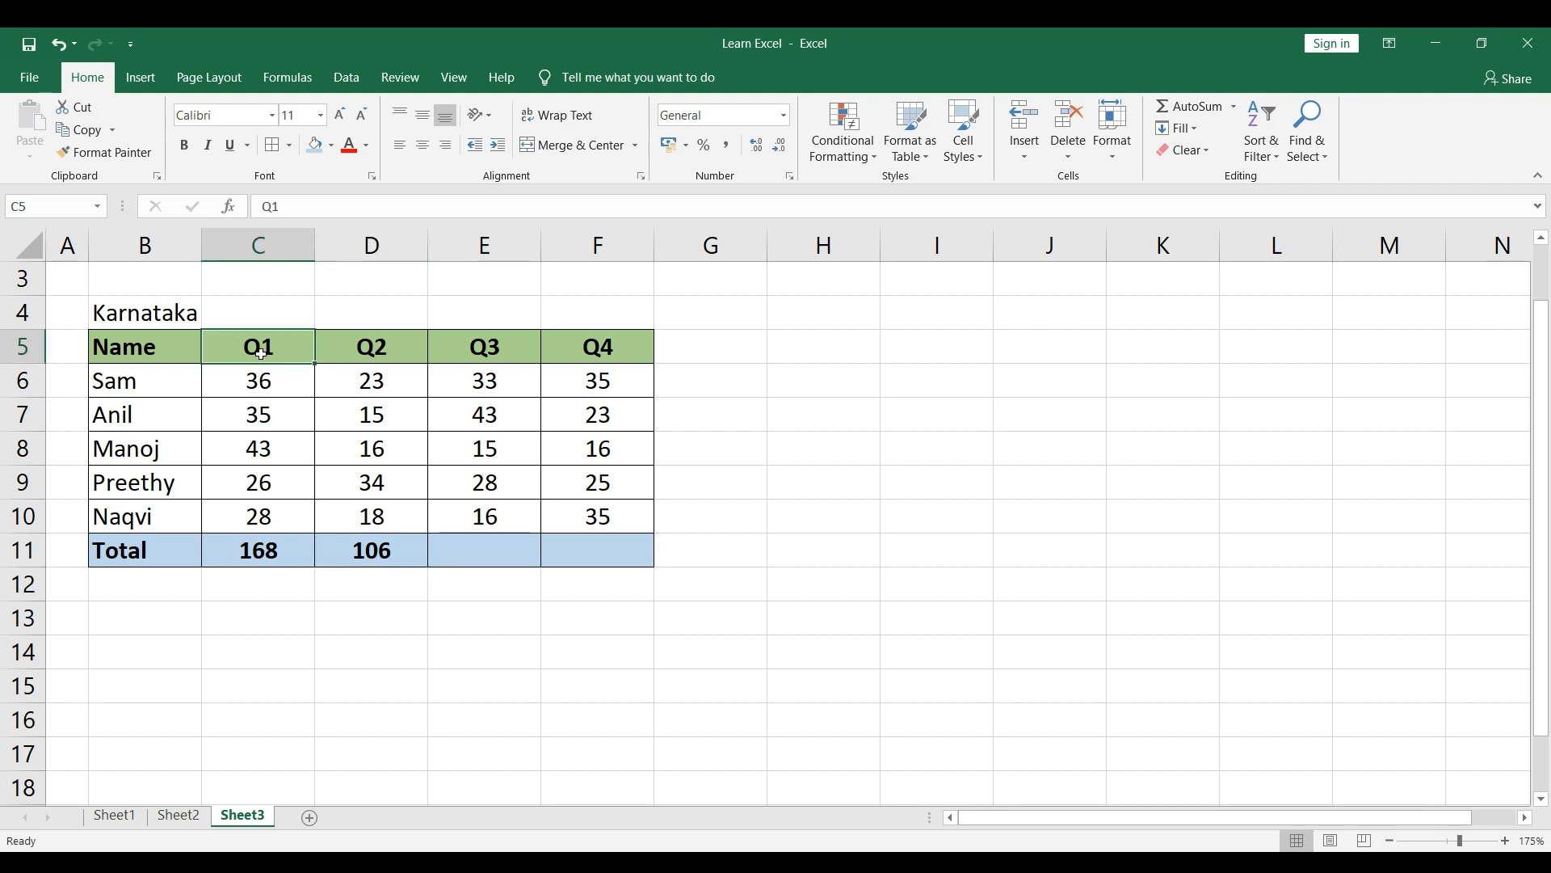
drag(261, 353, 1321, 355)
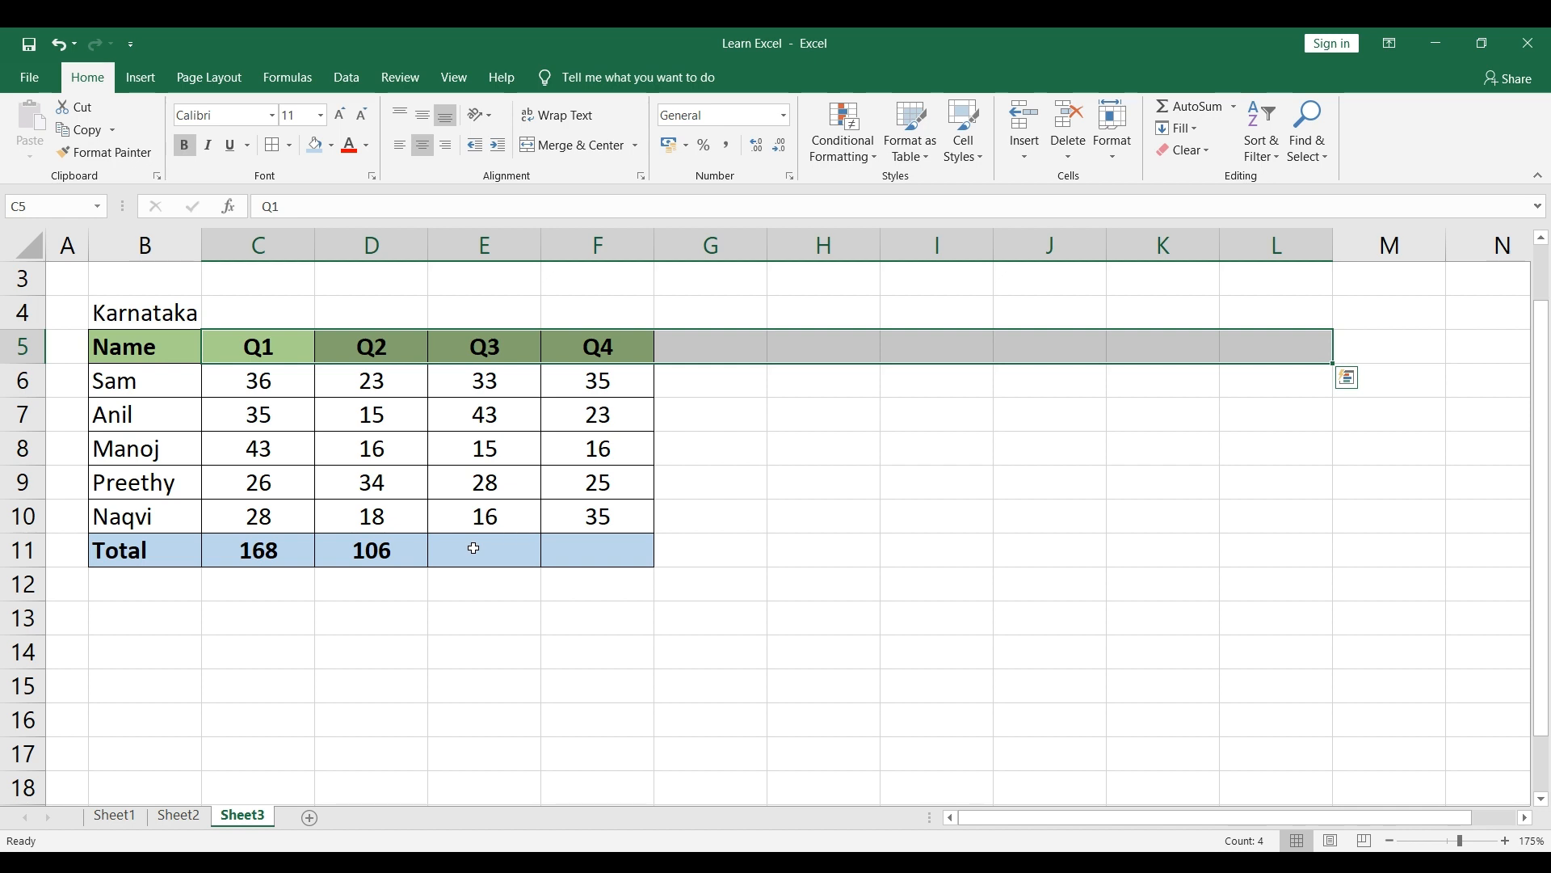
drag(265, 548, 361, 540)
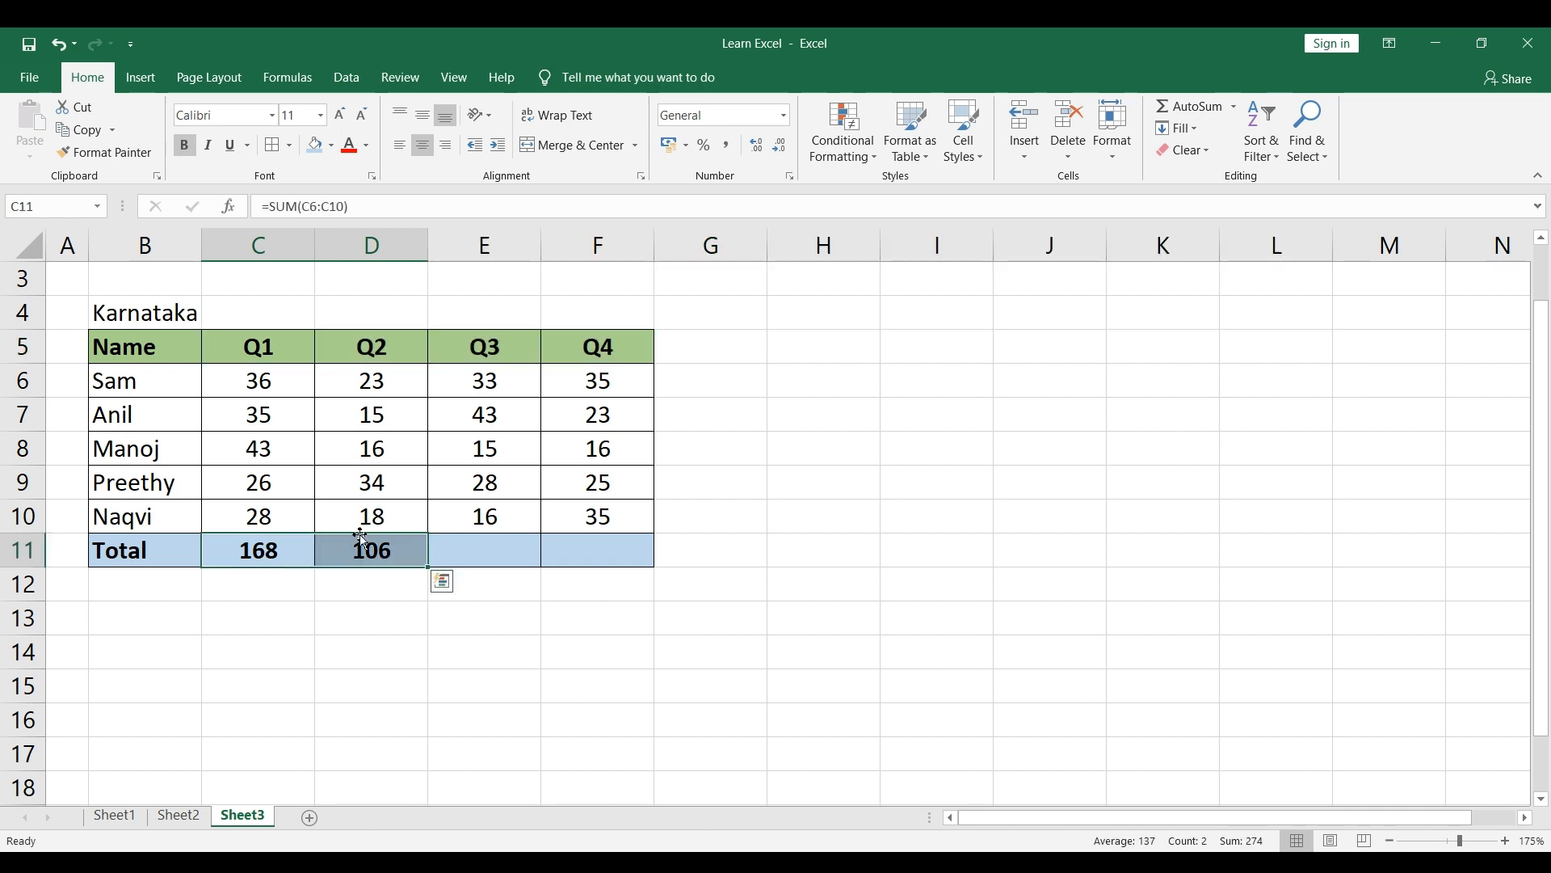
key(Delete)
click(1057, 360)
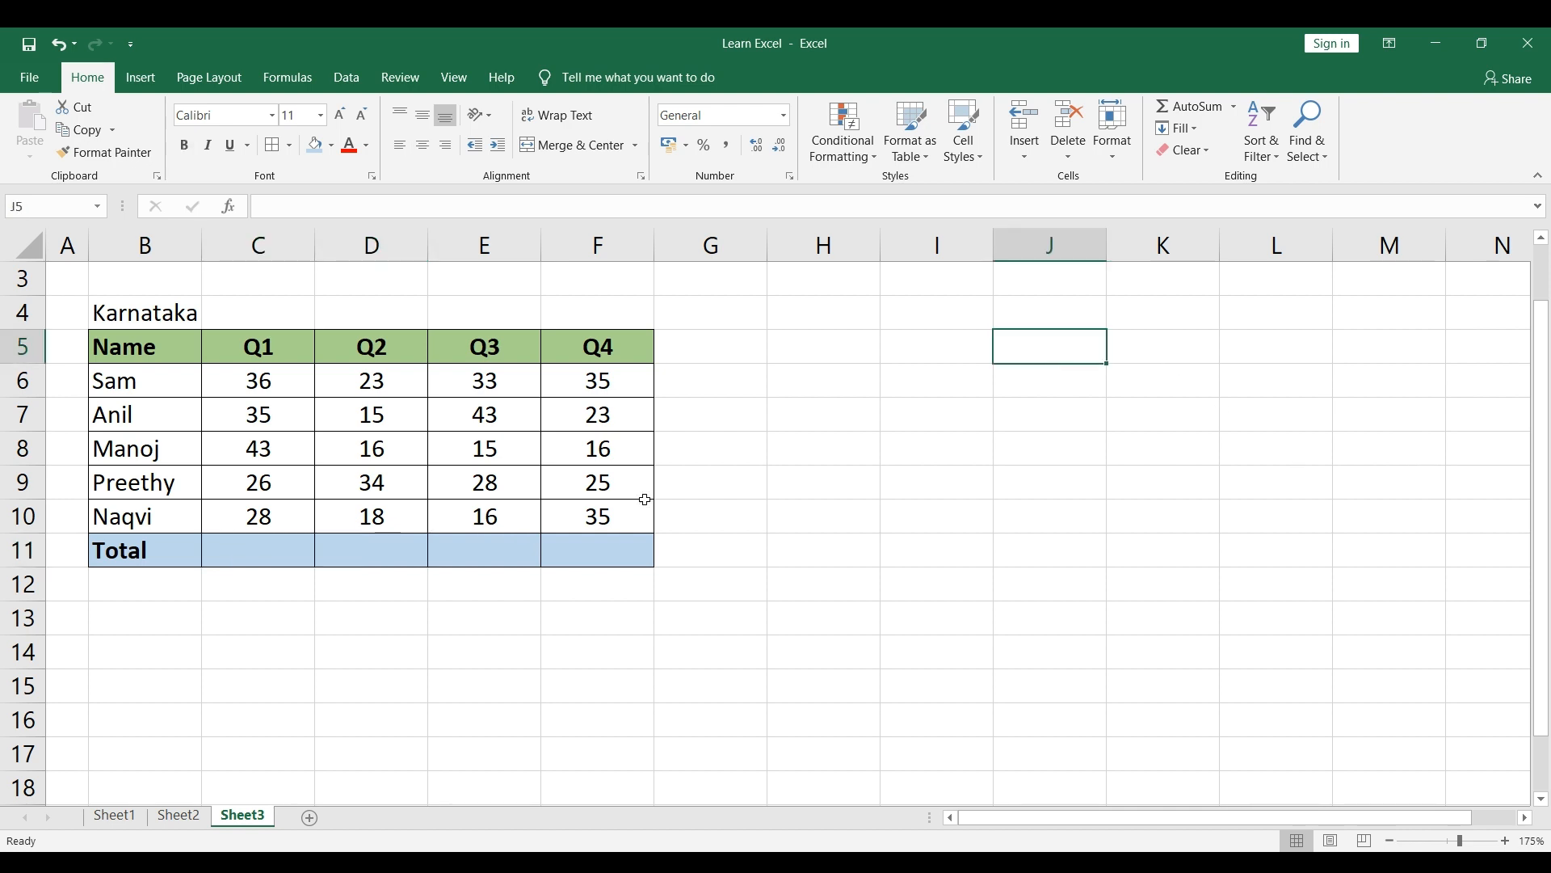
Step: Select the Q1 figures together with the empty total cell, C6:C11, and fill in the total with AutoSum
click(257, 371)
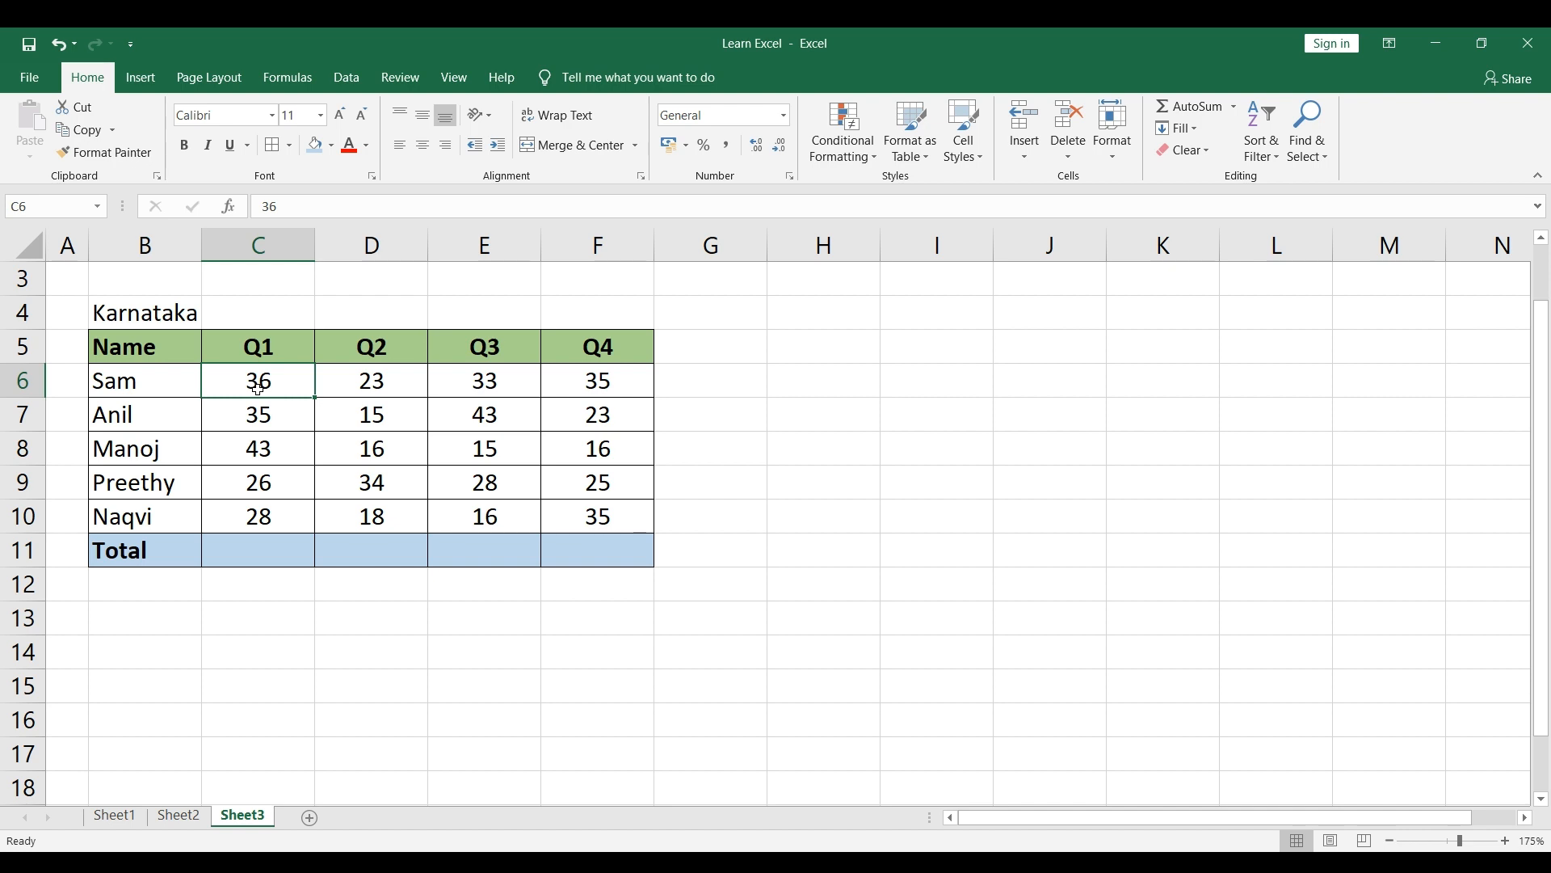
drag(257, 388, 259, 541)
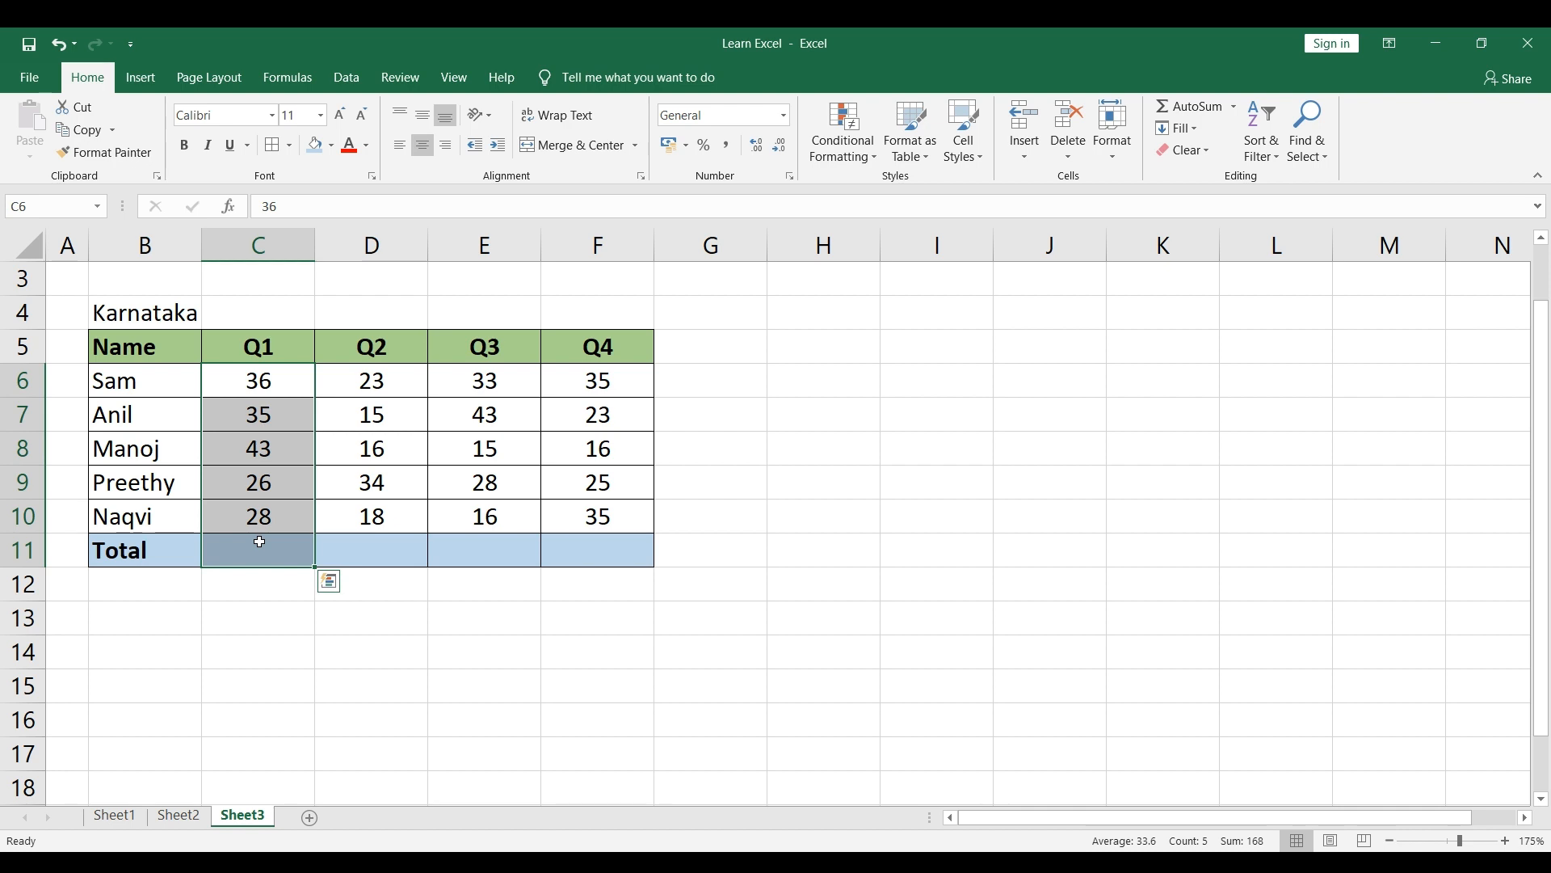
key(alt+equal)
Step: Select the Q2 figures with their empty total cell, D6:D11, and apply AutoSum
click(378, 540)
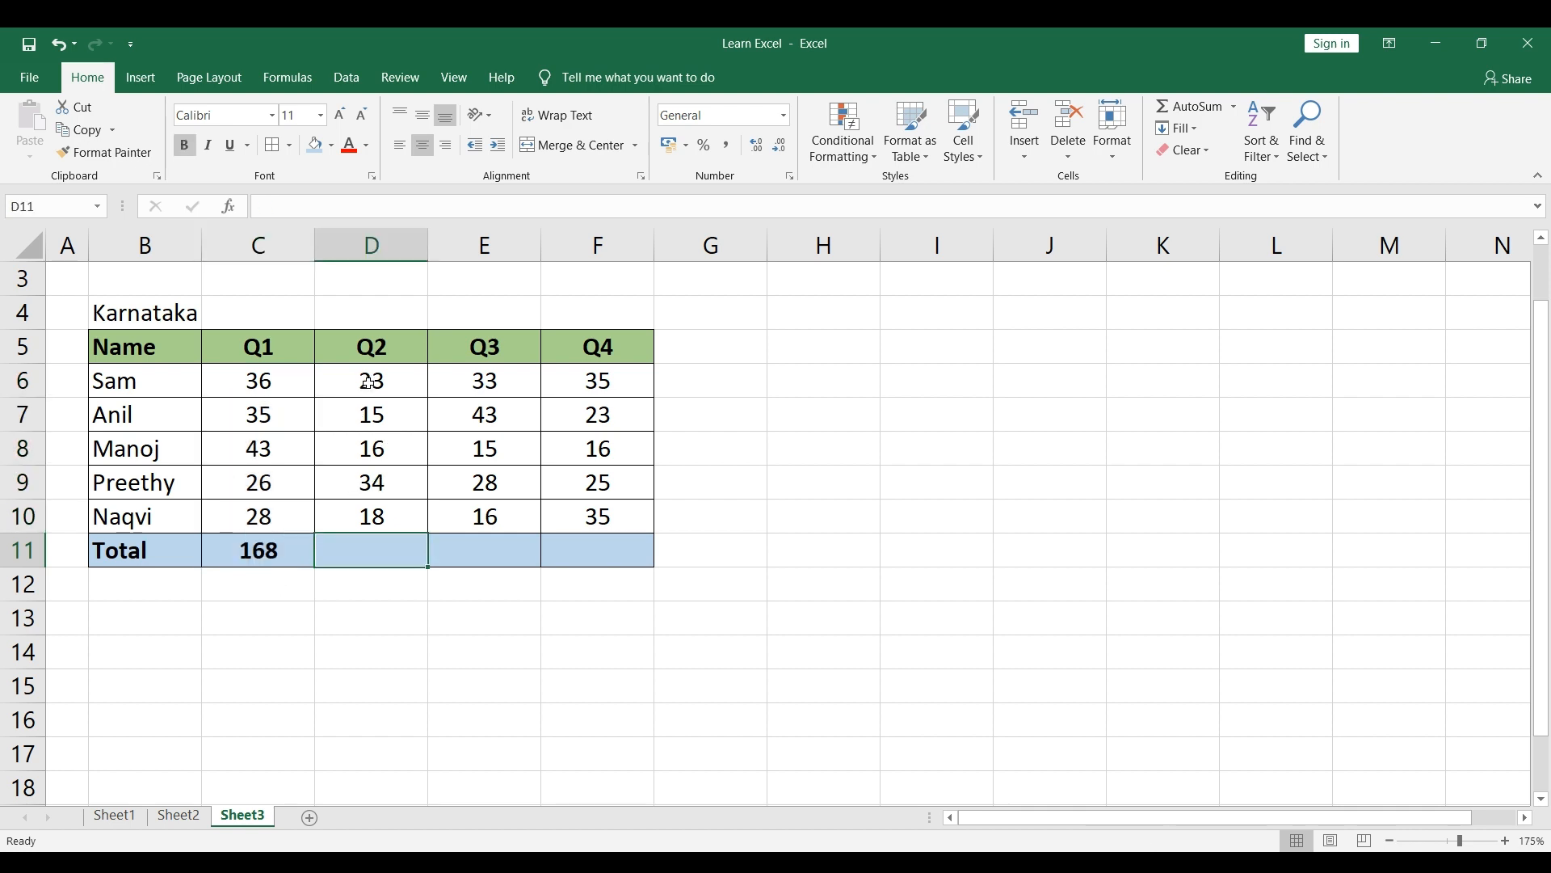
drag(368, 381, 356, 540)
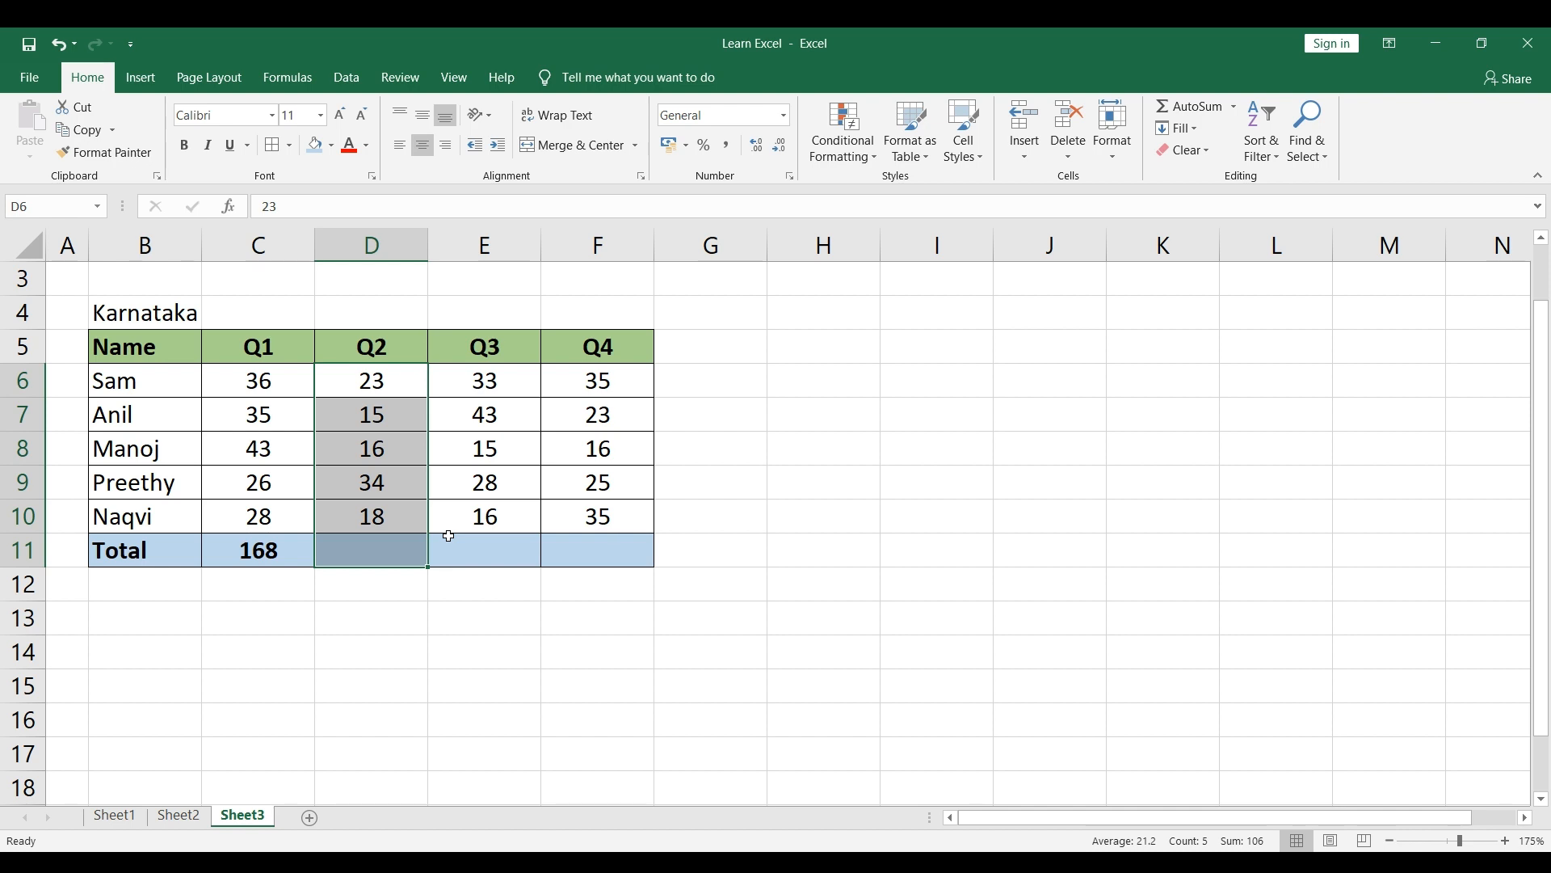
key(alt+equal)
click(356, 627)
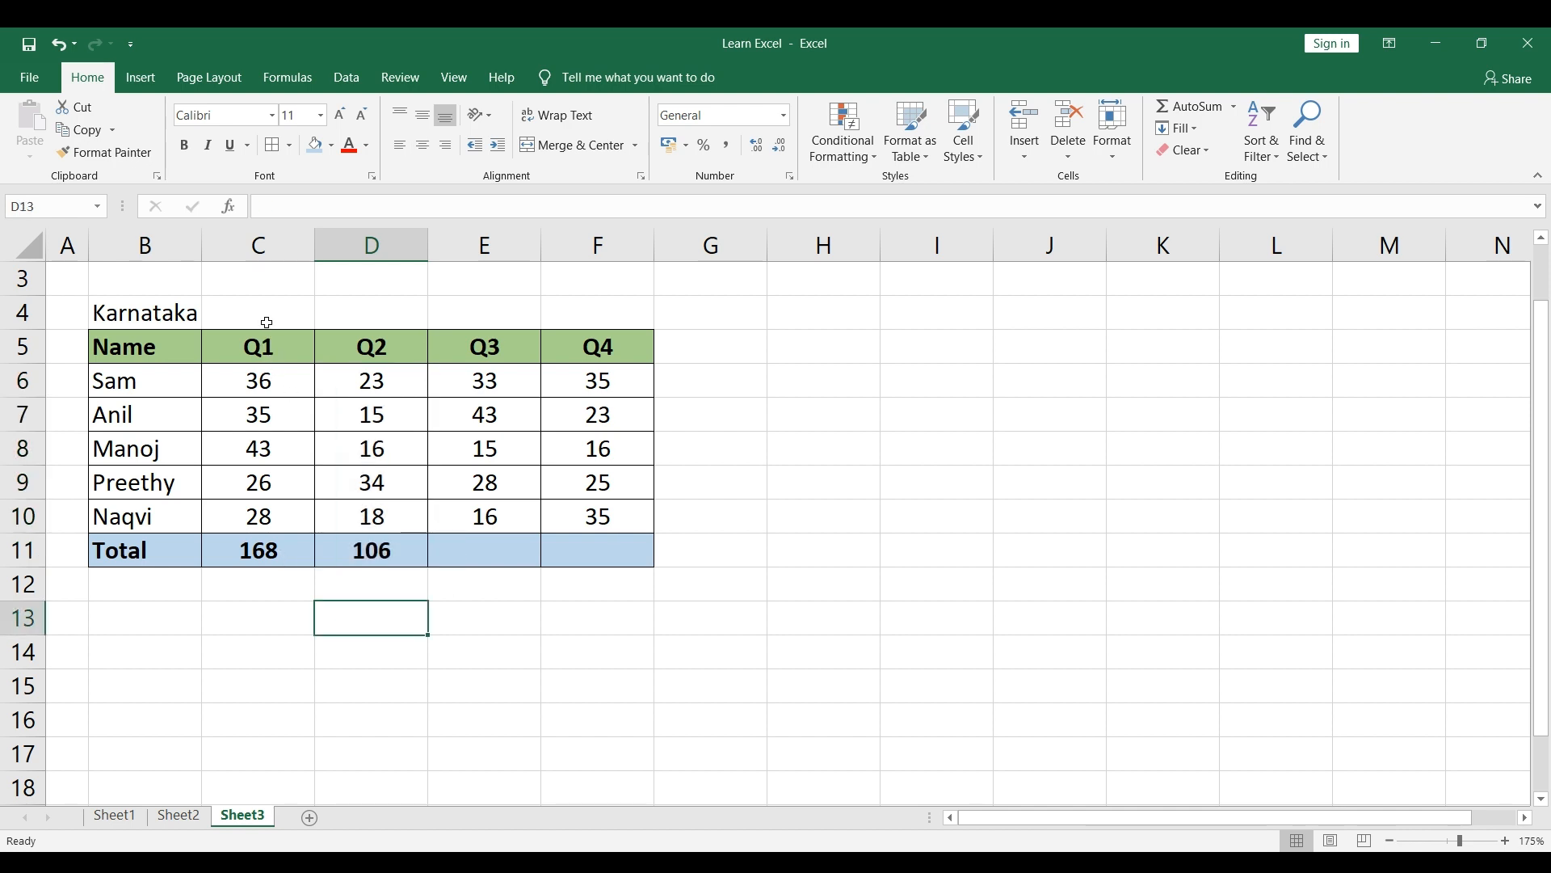
click(263, 244)
drag(262, 244, 1050, 270)
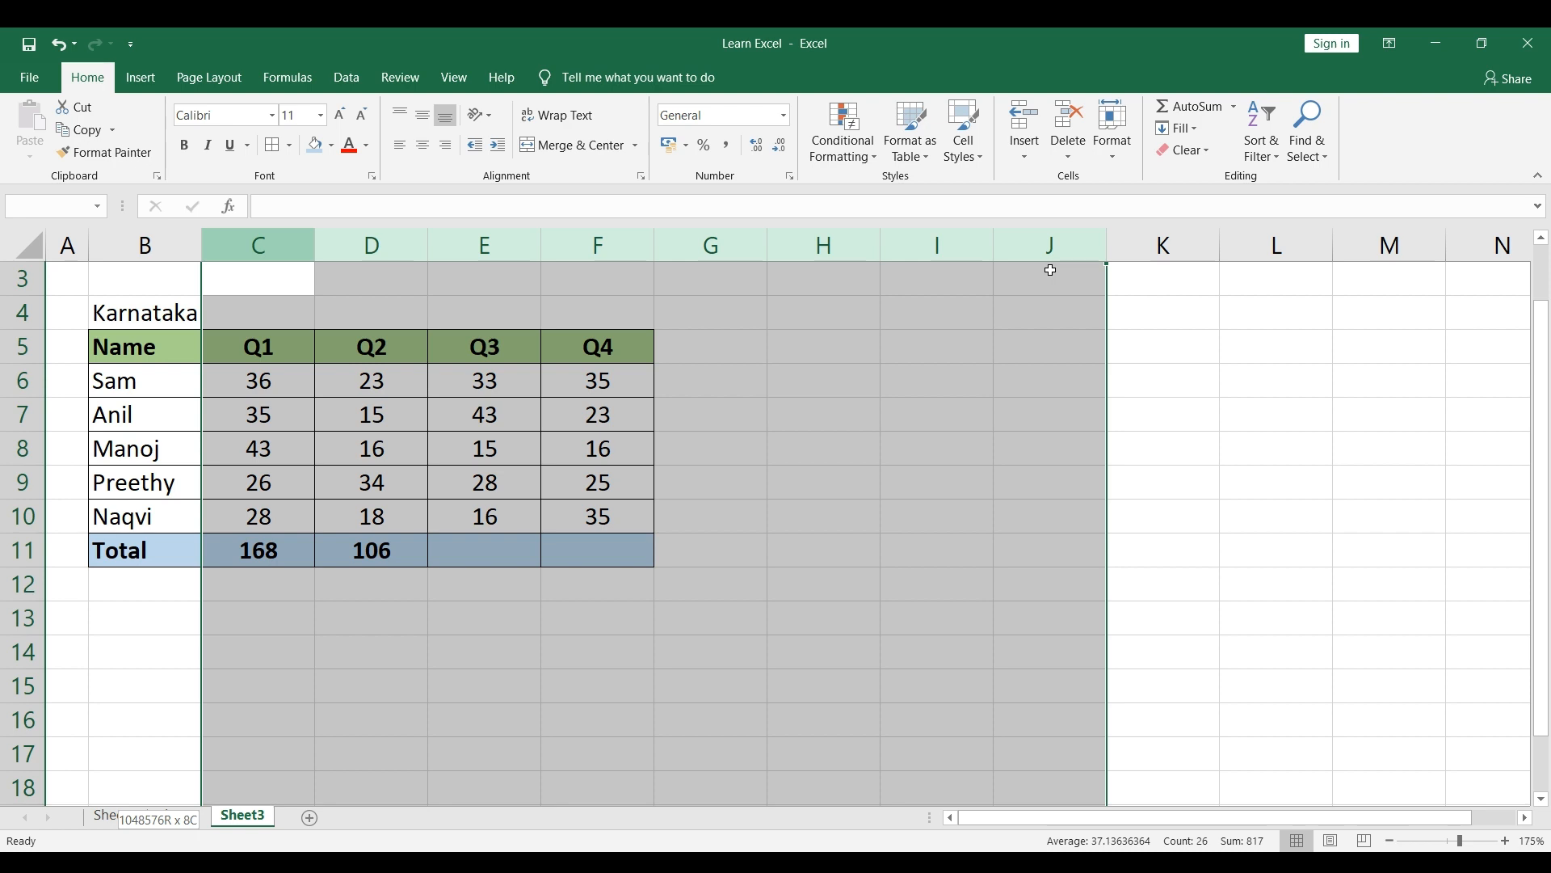
drag(1051, 270, 1050, 270)
click(845, 412)
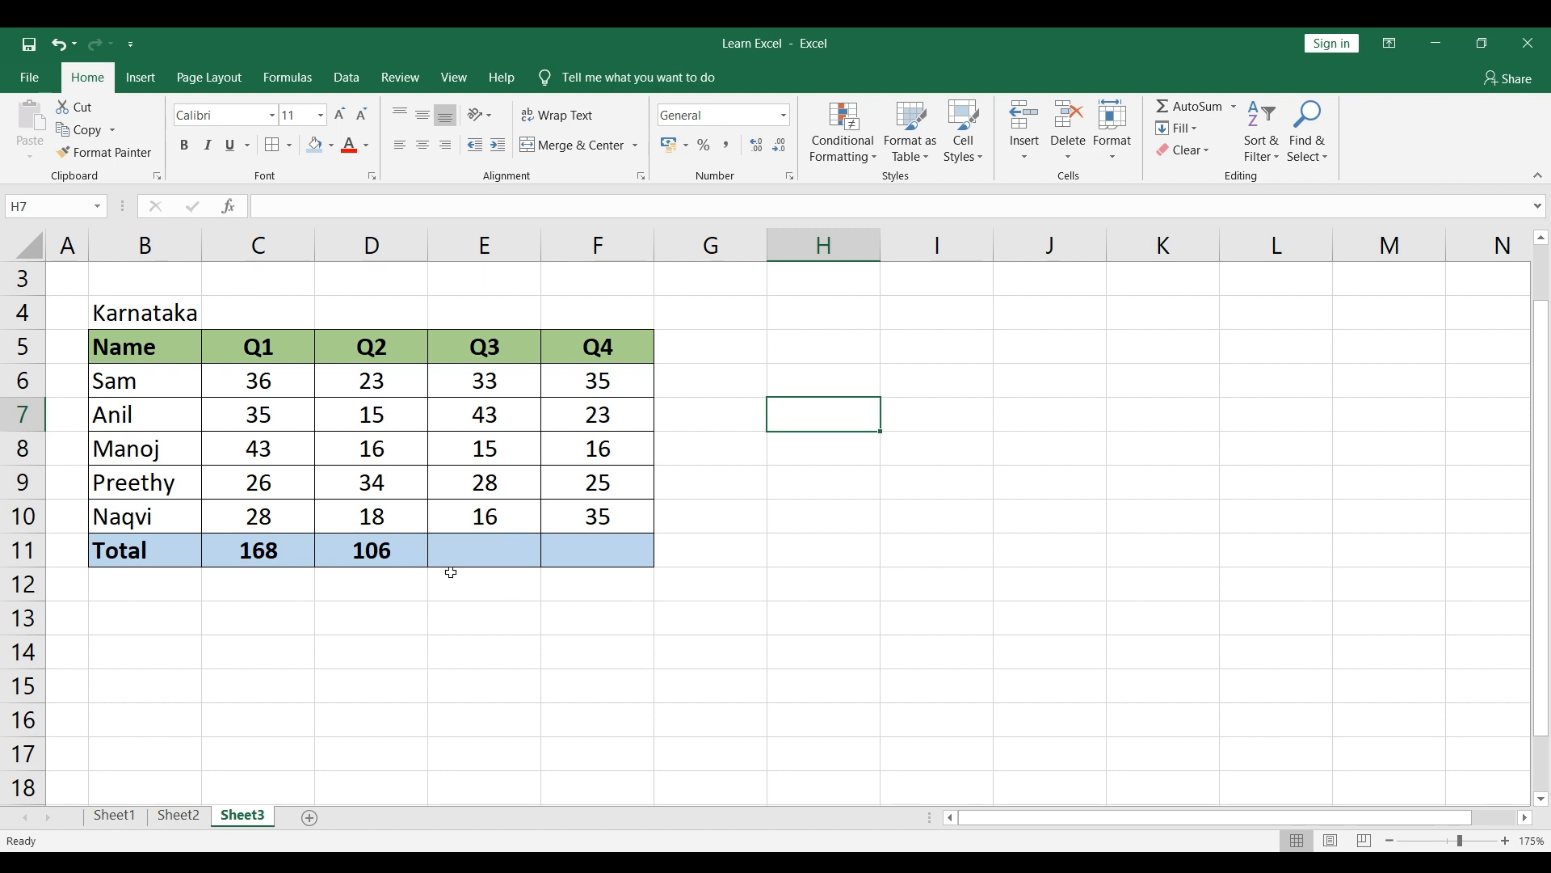
Step: Delete the AutoSum results in C11:D11 so the Total row is empty
drag(260, 551, 365, 550)
key(Delete)
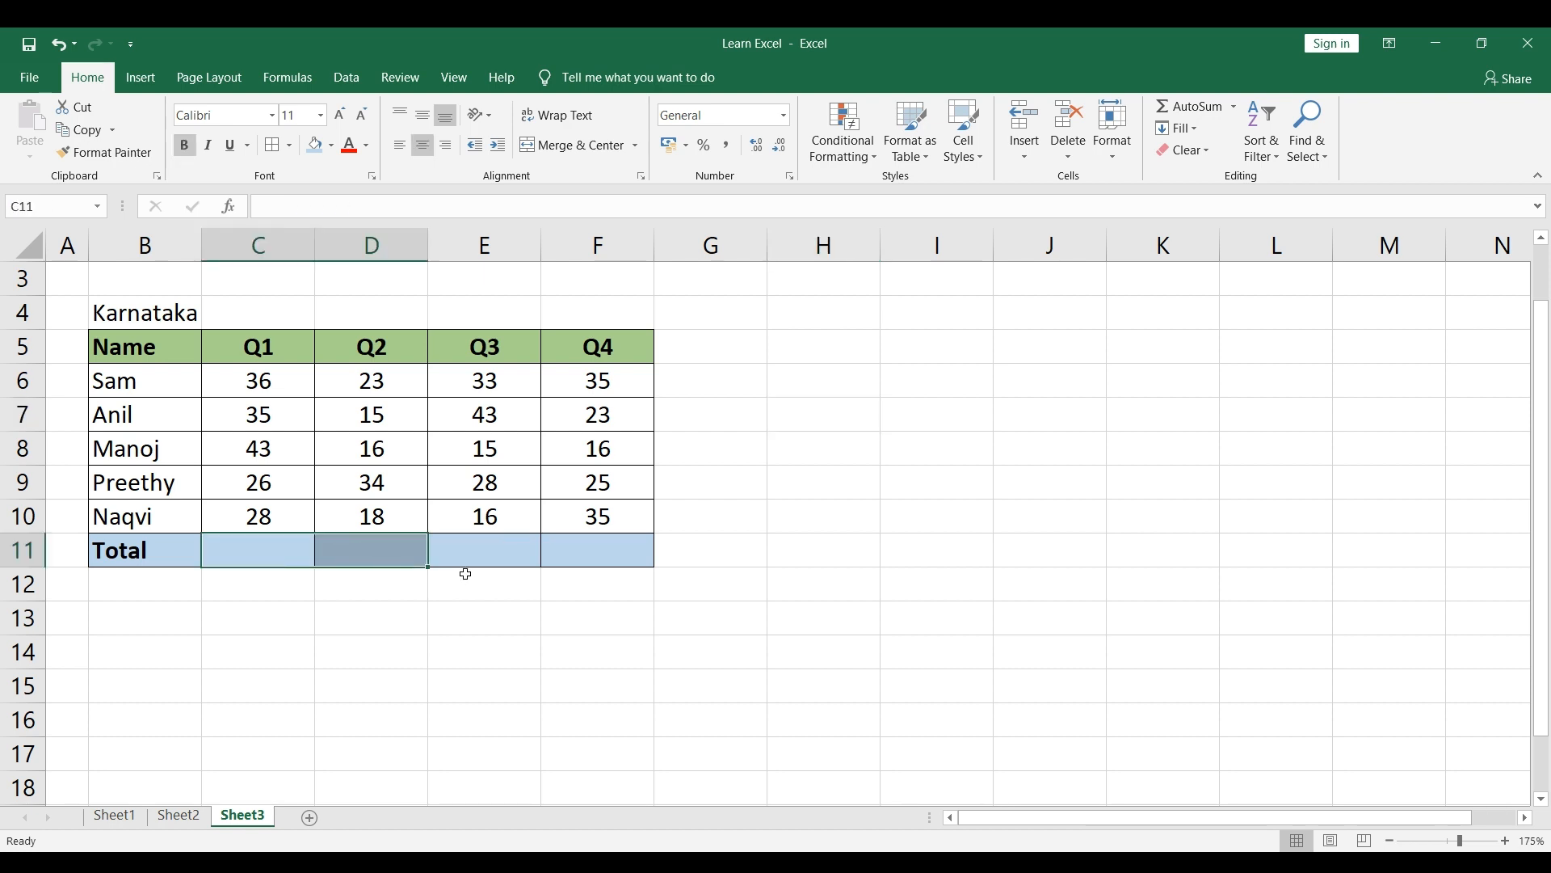
click(249, 343)
Step: Select all quarterly figures including the empty Total row, C6:F11, and total every quarter at once with AutoSum
drag(255, 377, 606, 544)
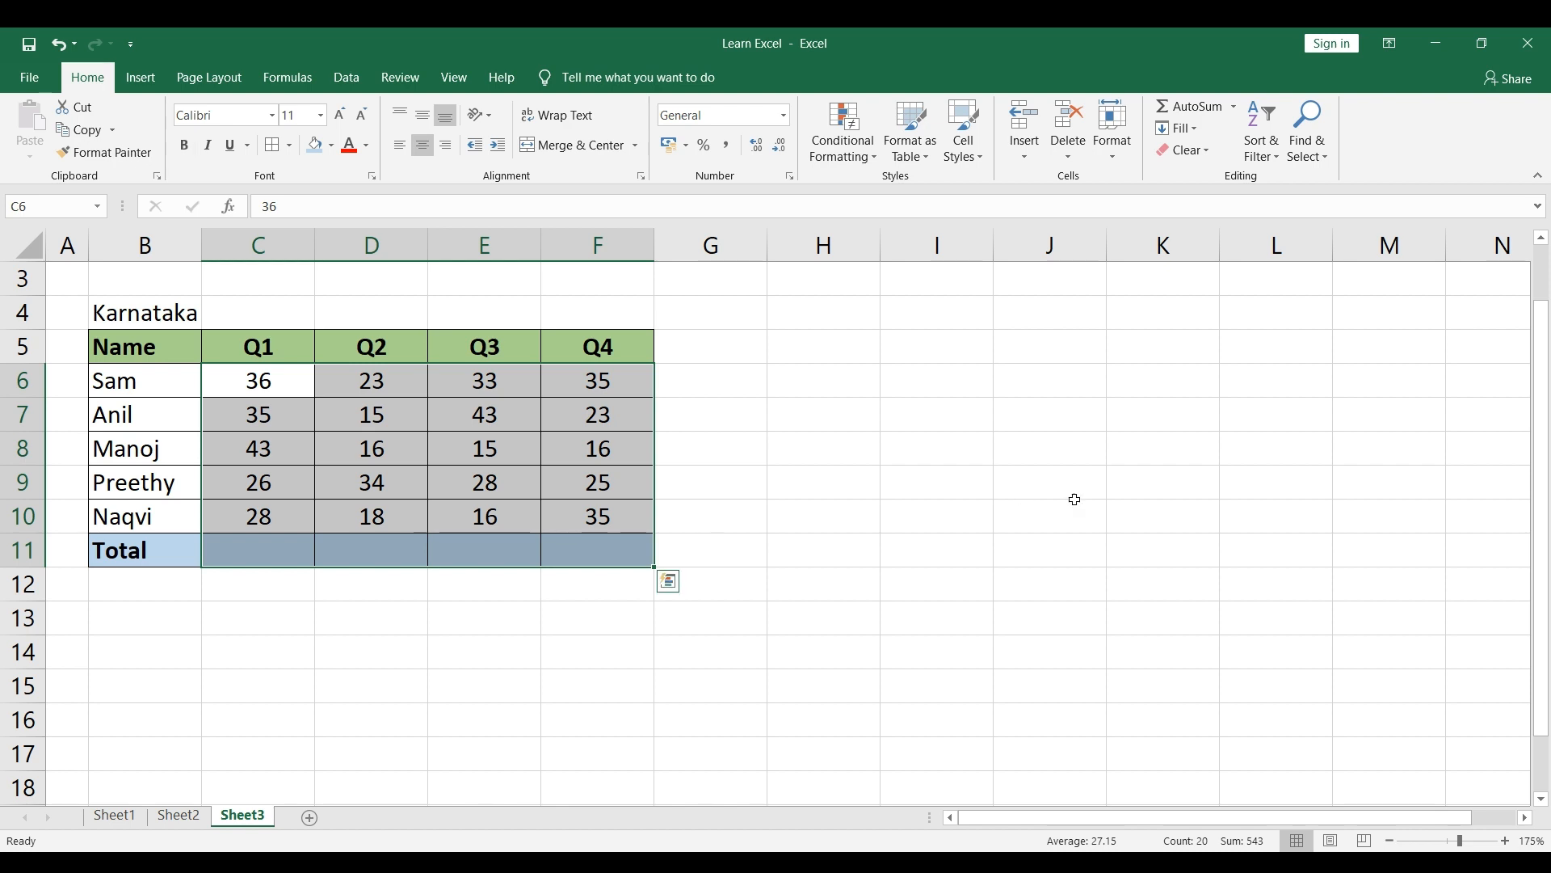
click(284, 387)
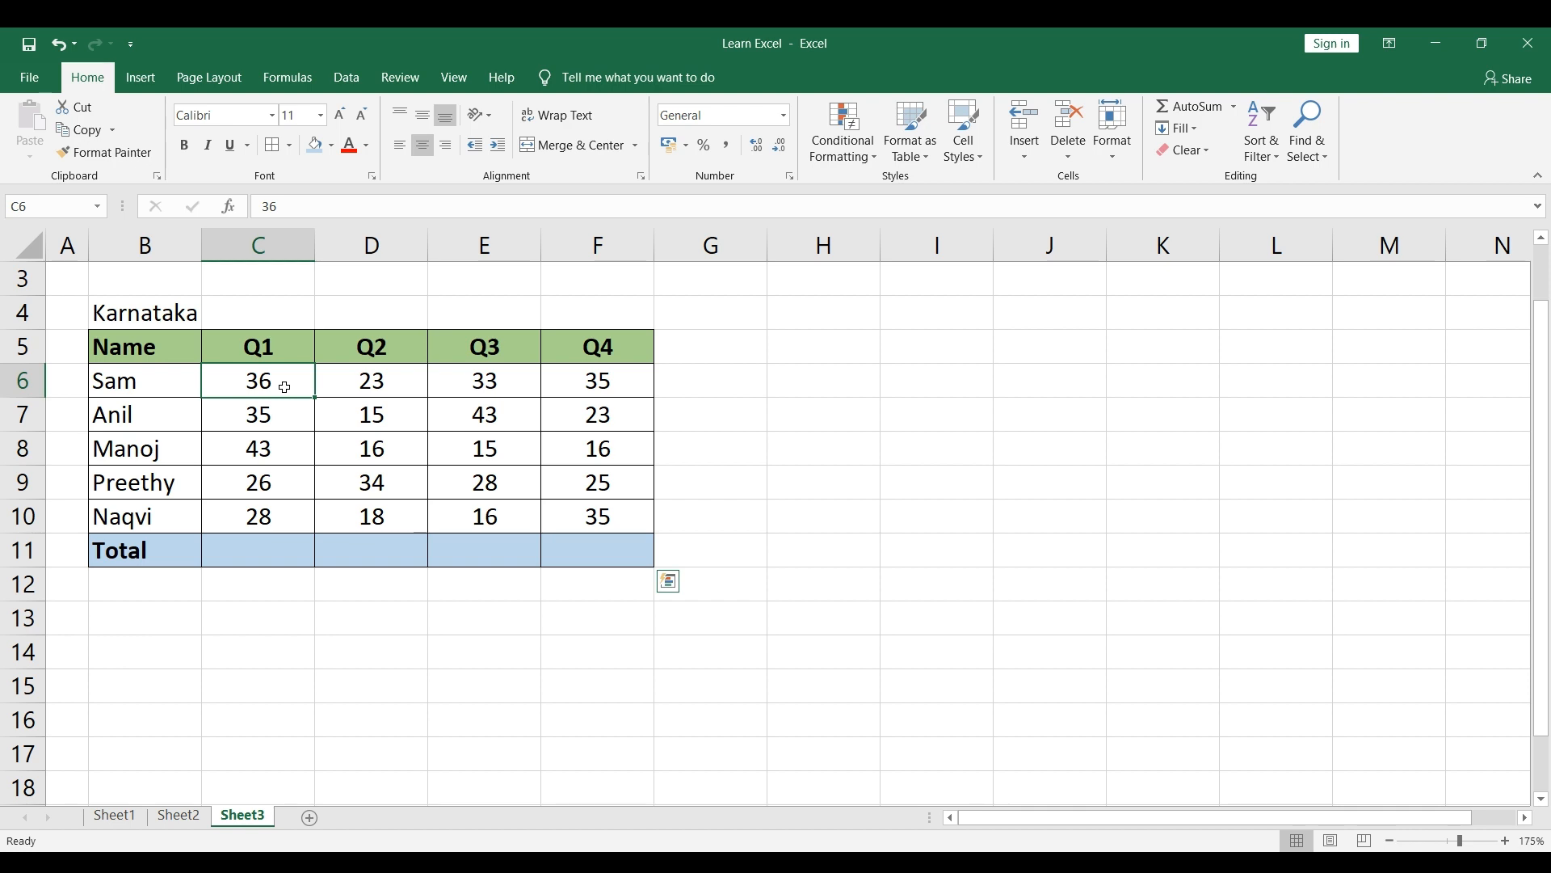
mouse_move(495, 477)
mouse_down()
mouse_move(597, 512)
mouse_move(610, 541)
mouse_up()
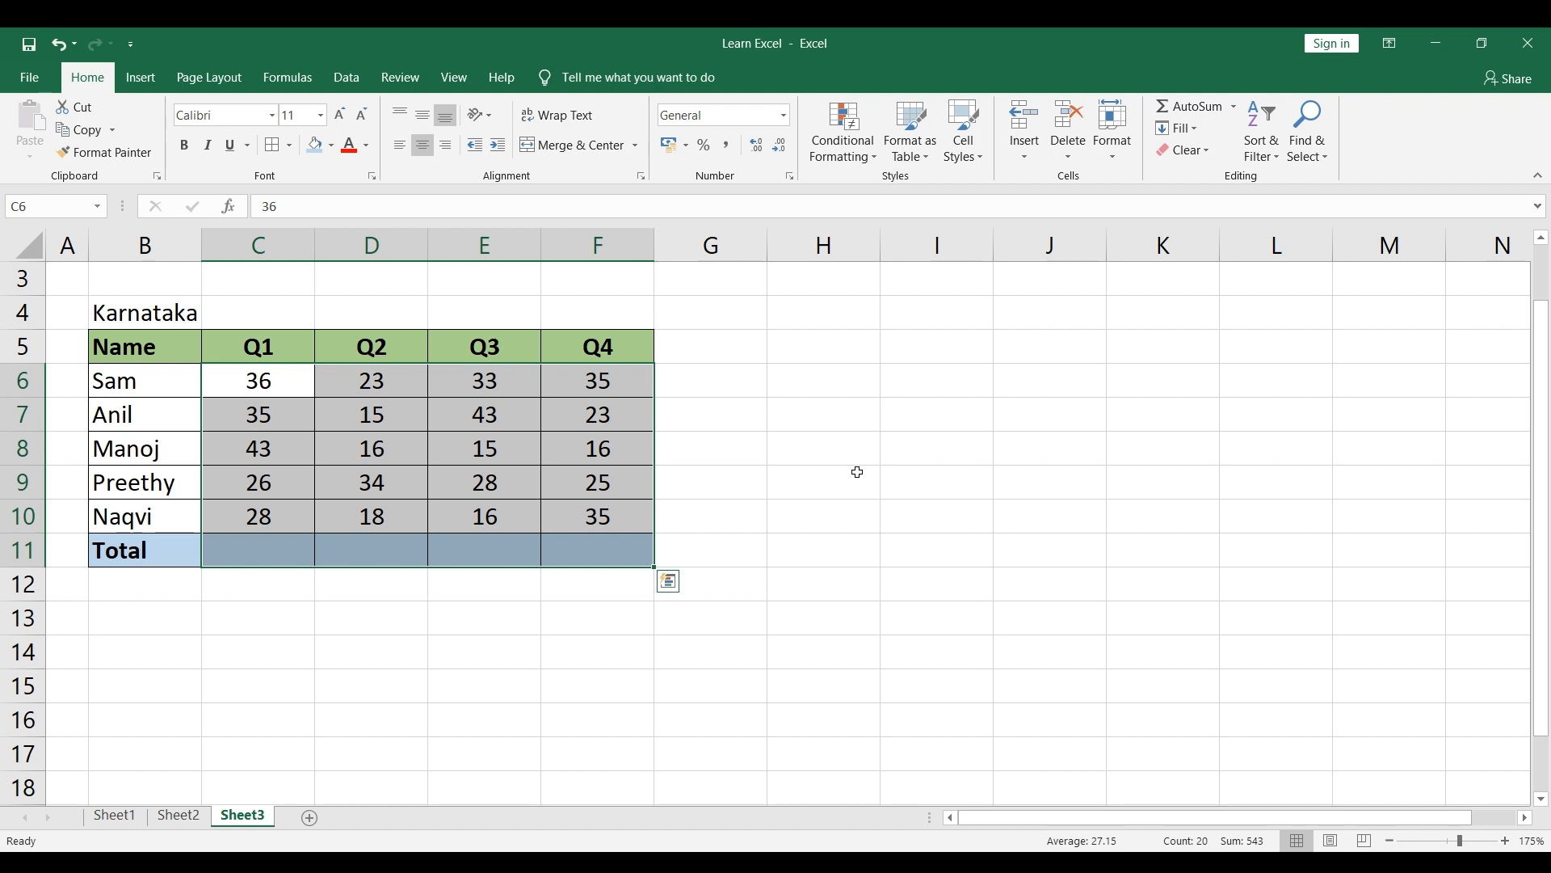
key(alt+equal)
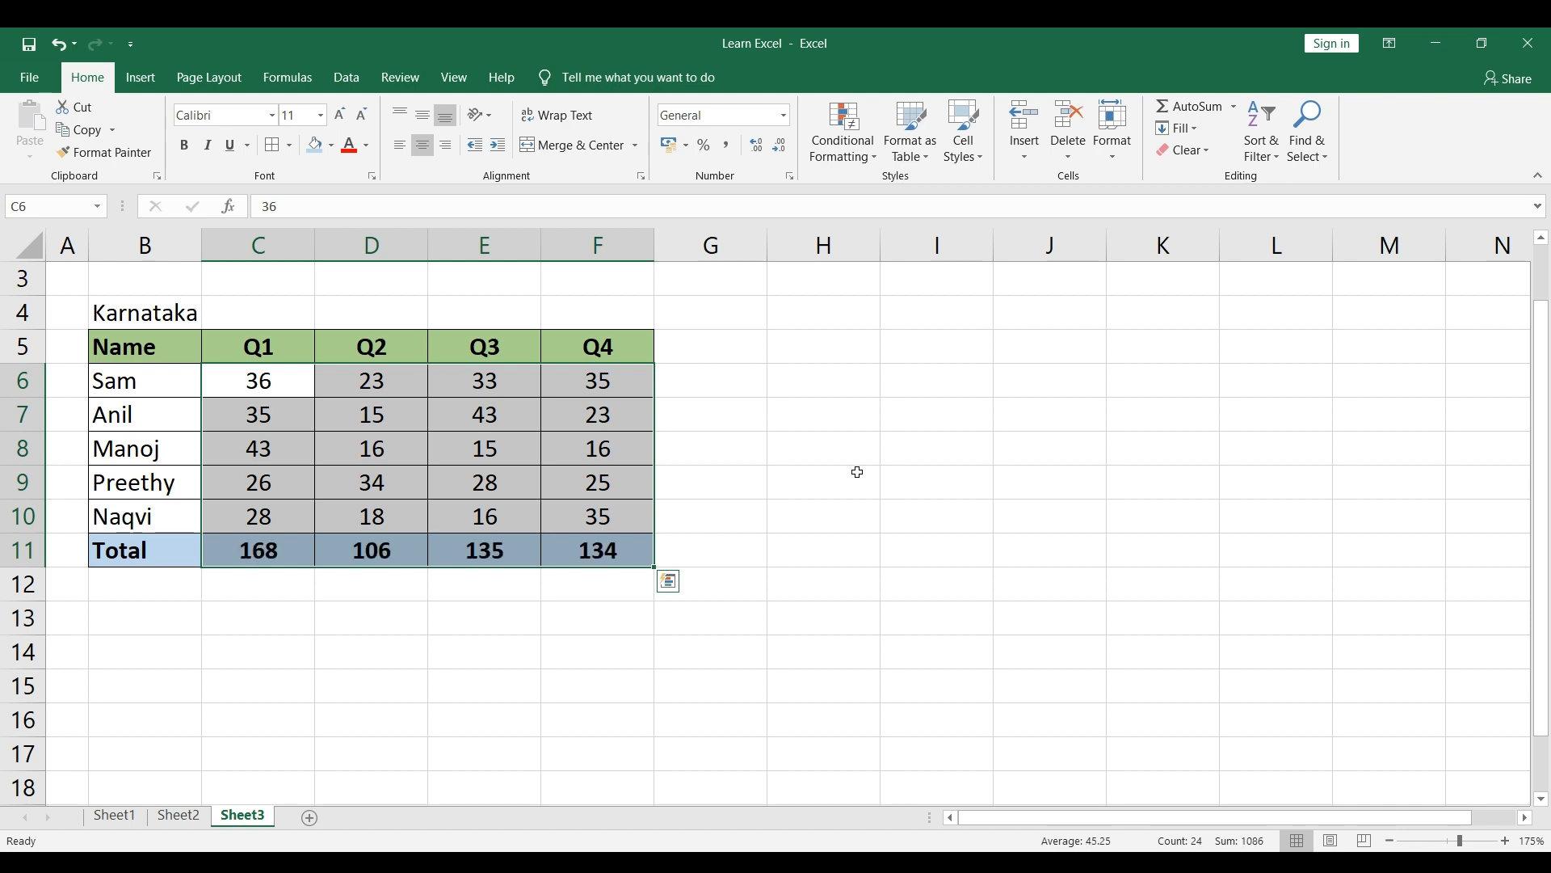